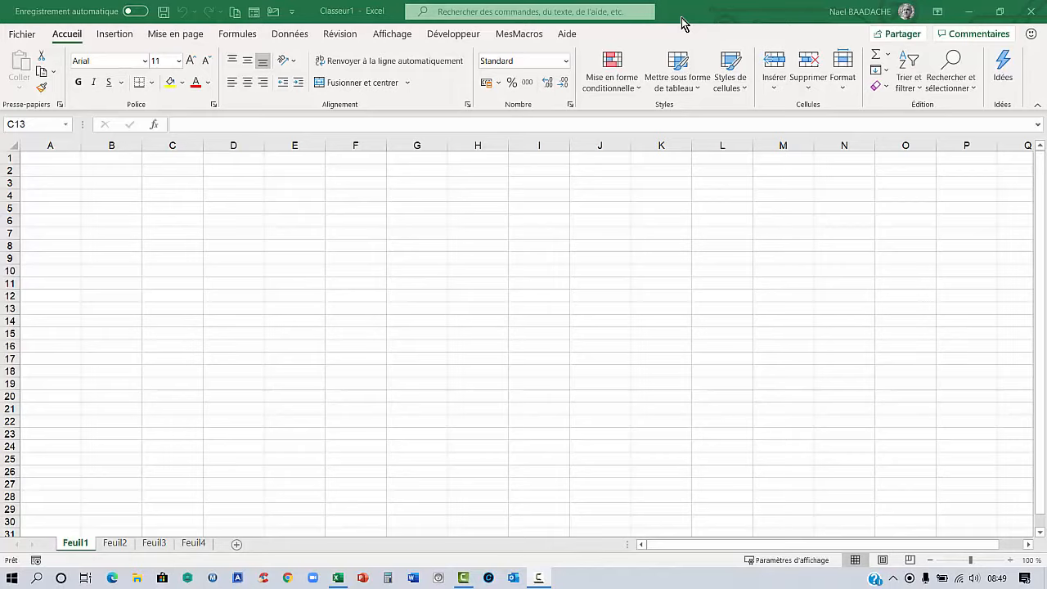
# Look at the NbLettre.xla add-in file on the desktop and return to the Classeur1 workbook in a maximized Excel window.
pyautogui.moveTo(681, 18); pyautogui.dragTo(1046, 34)
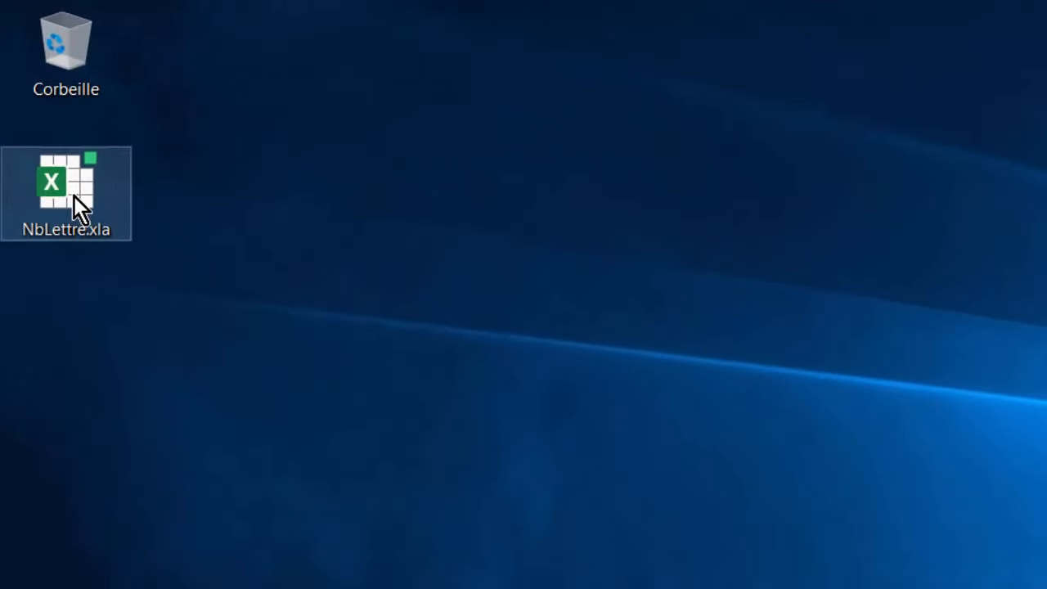
pyautogui.click(38, 104)
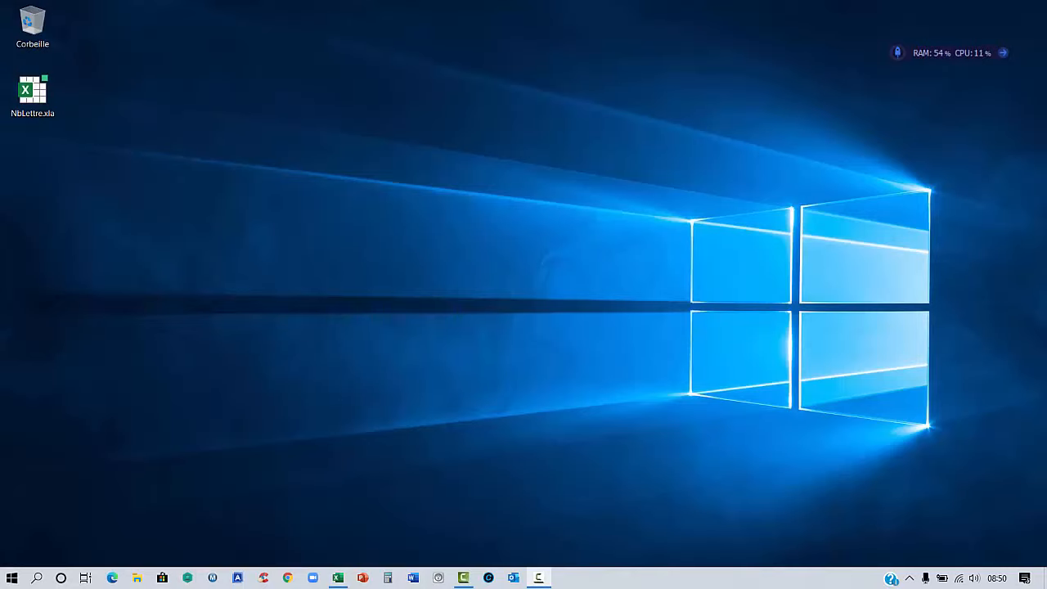
pyautogui.click(338, 577)
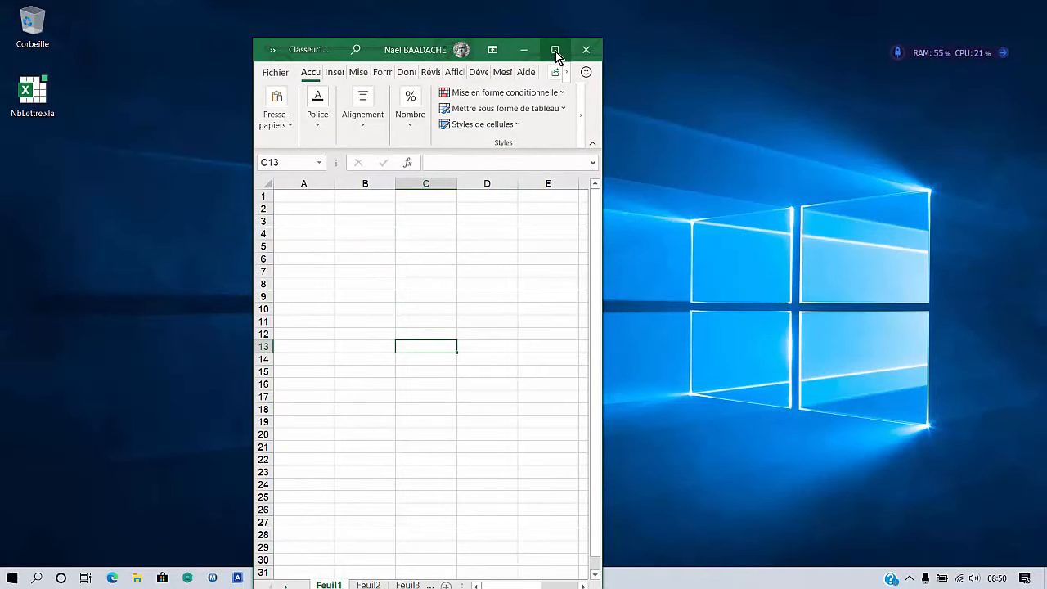
pyautogui.click(556, 51)
pyautogui.click(135, 197)
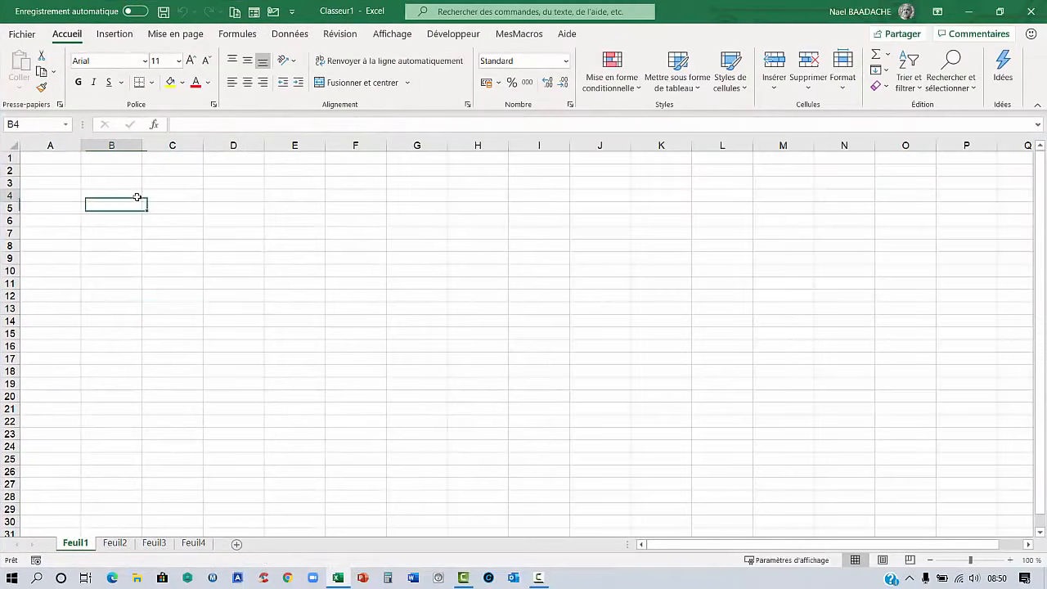
# Disable the Nblettre add-in in Excel's add-in manager and remove it from the list of available add-ins.
pyautogui.click(25, 38)
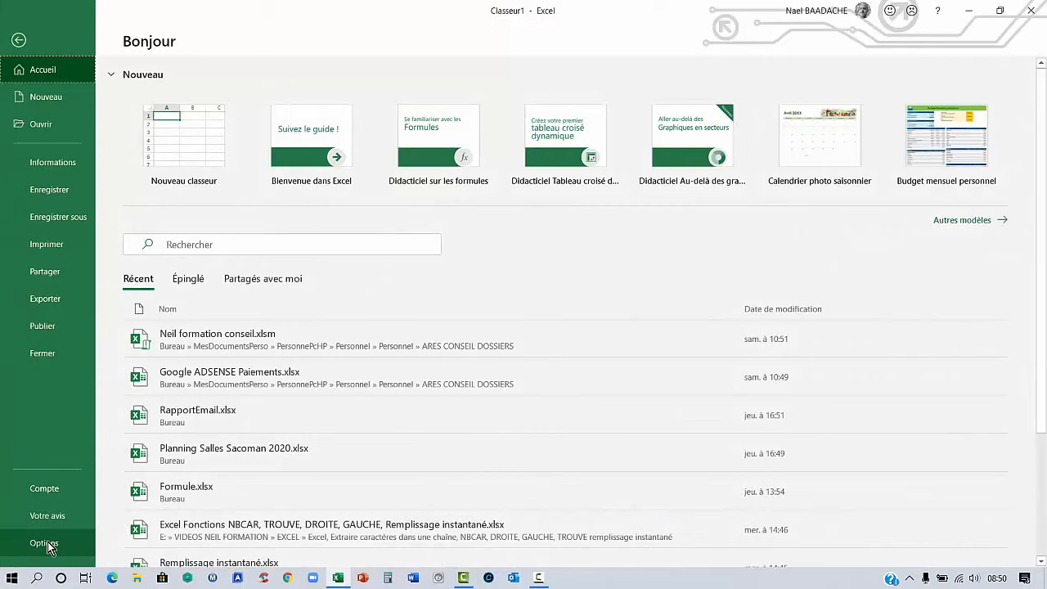
pyautogui.click(45, 543)
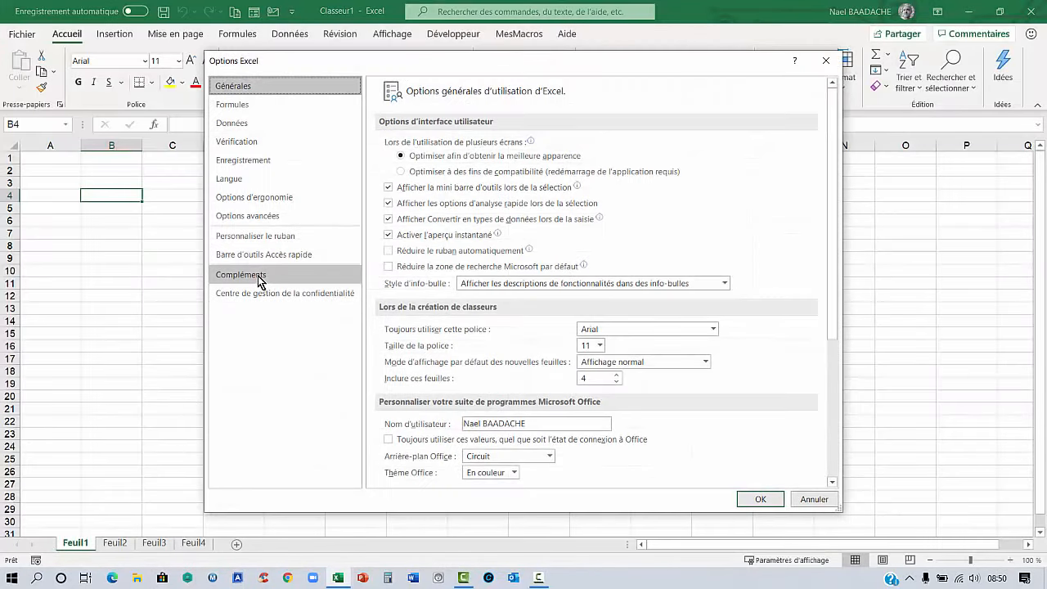
pyautogui.click(257, 275)
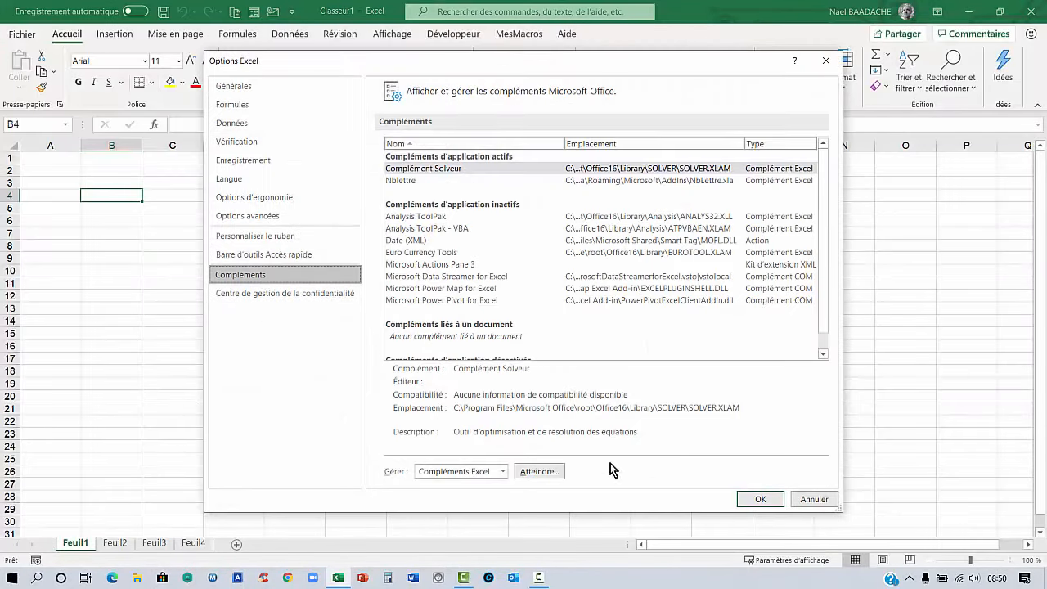
pyautogui.click(539, 473)
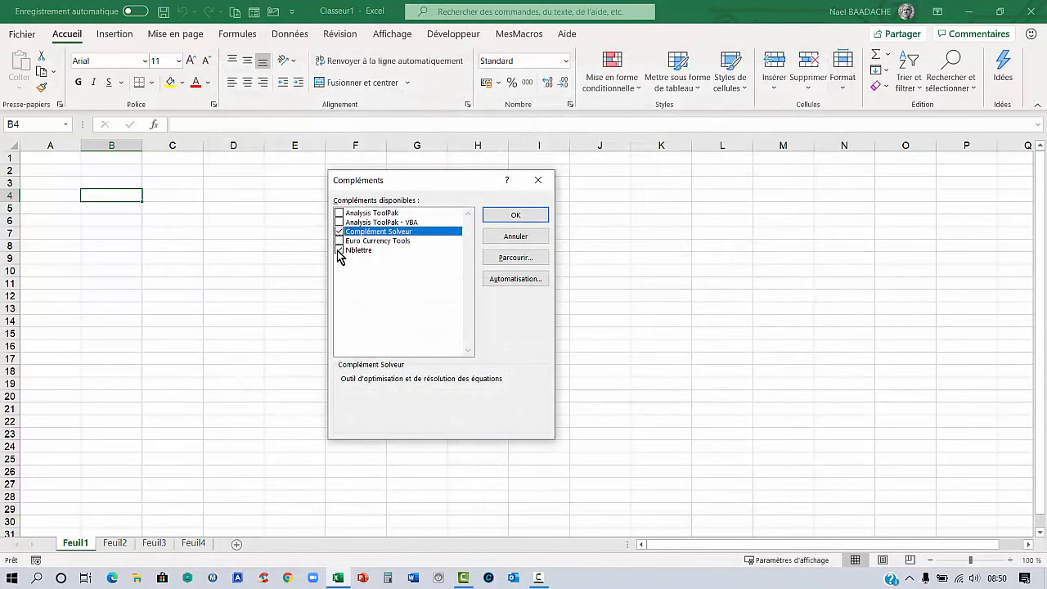
pyautogui.click(339, 250)
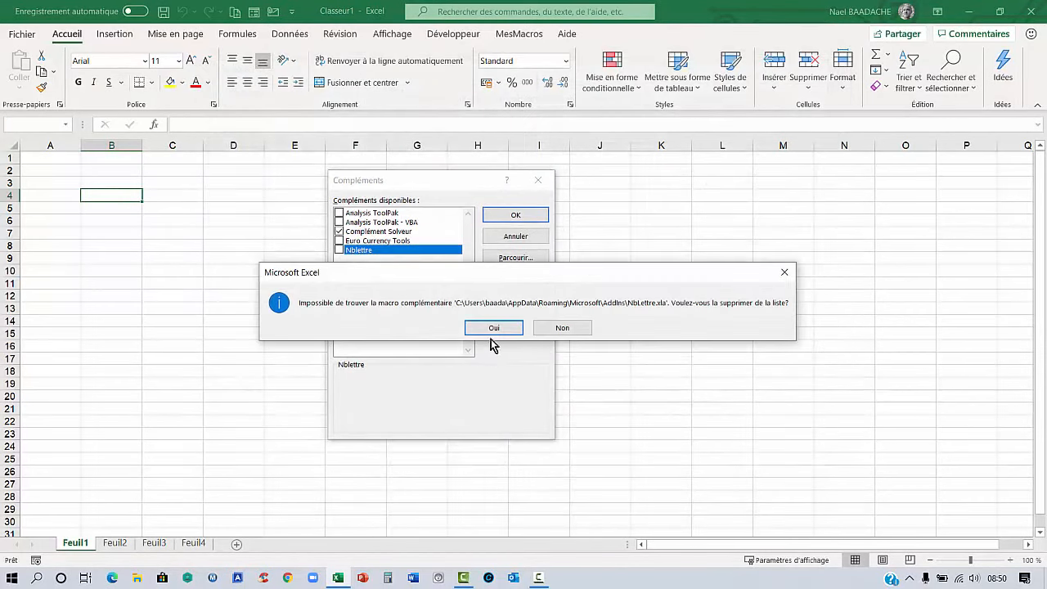
pyautogui.click(493, 328)
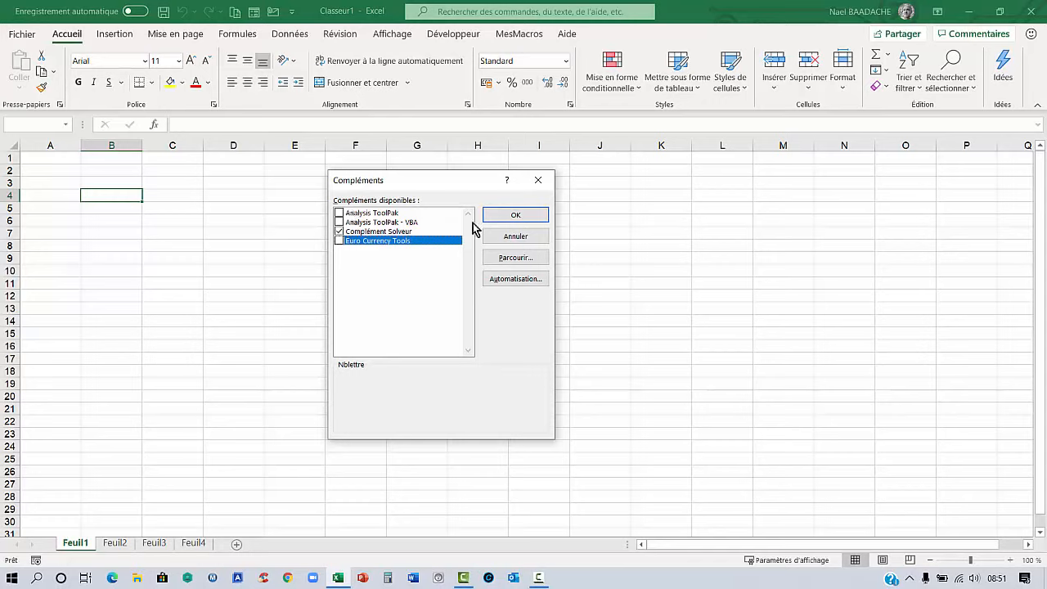
# Copy the full path of Excel's default AddIns folder while browsing for an add-in, and close the add-in dialogs without adding one.
pyautogui.click(514, 259)
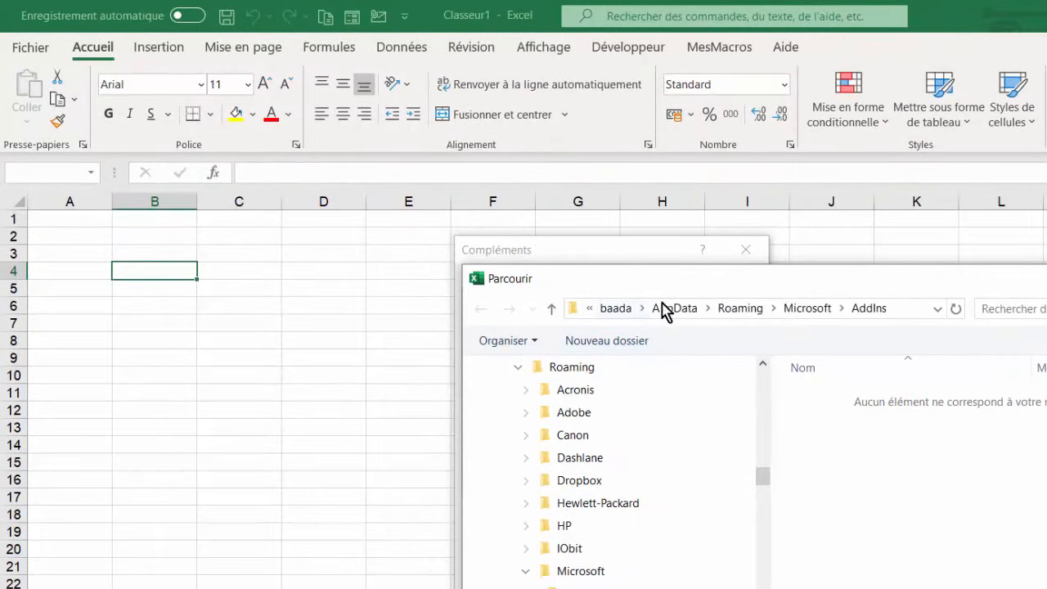
pyautogui.click(900, 317)
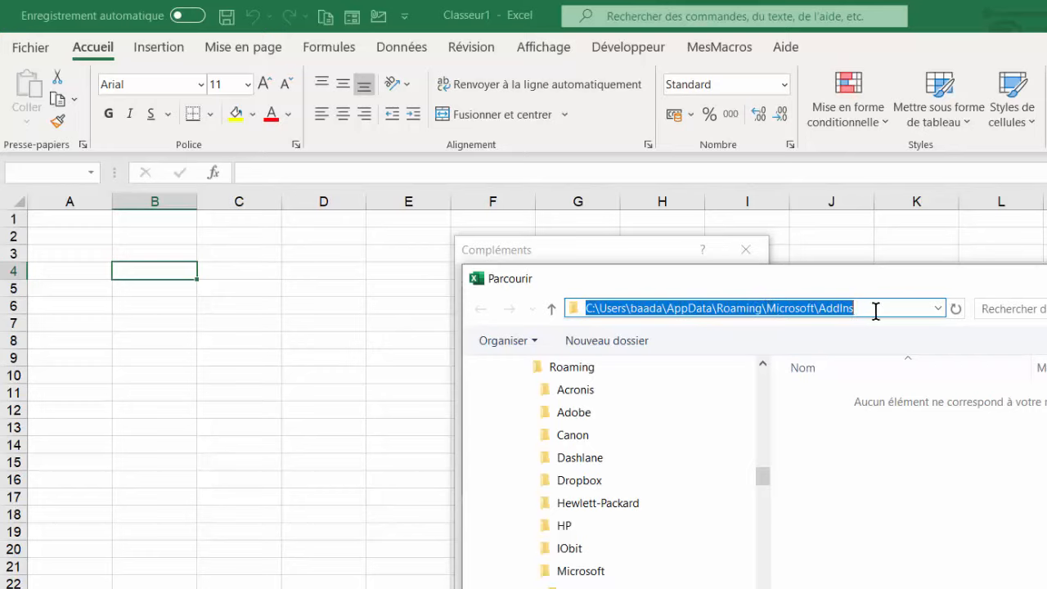
pyautogui.hotkey('ctrl', 'c')
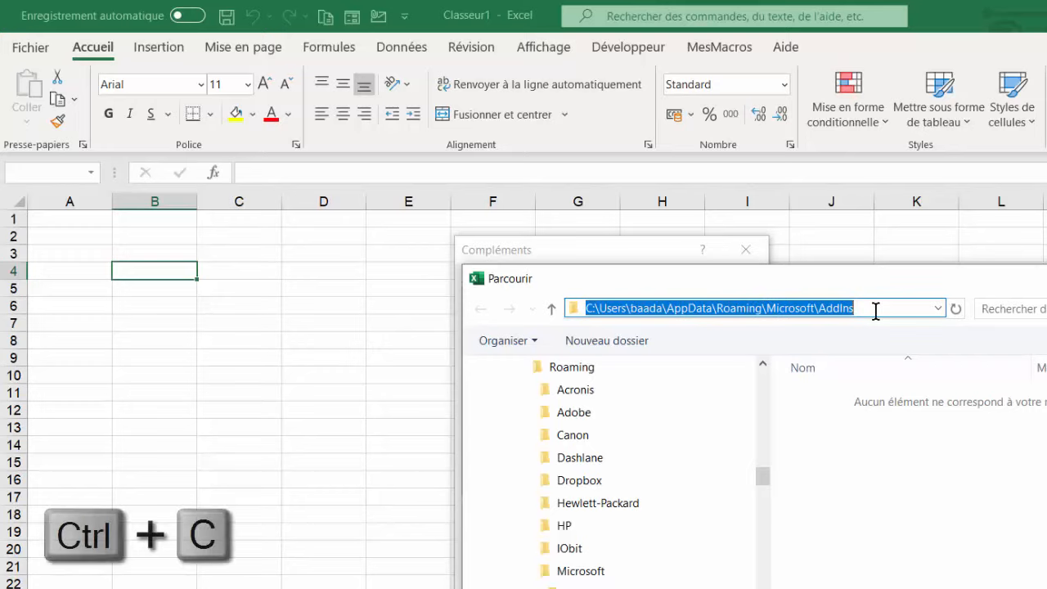
pyautogui.moveTo(875, 311); pyautogui.dragTo(524, 292)
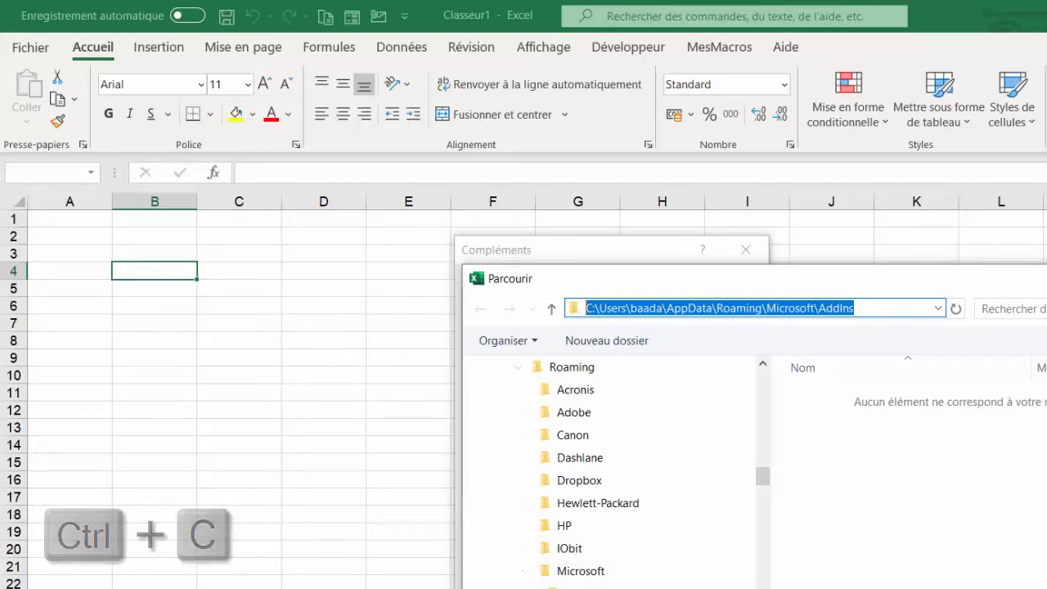
pyautogui.press('super+e')
pyautogui.hotkey('ctrl', 'v')
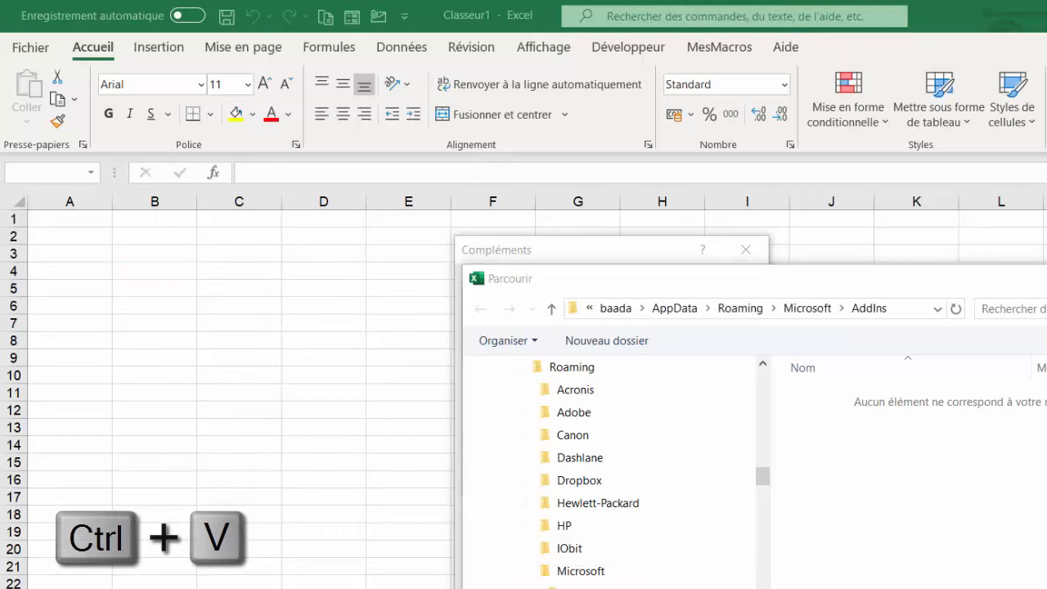
pyautogui.press('Escape')
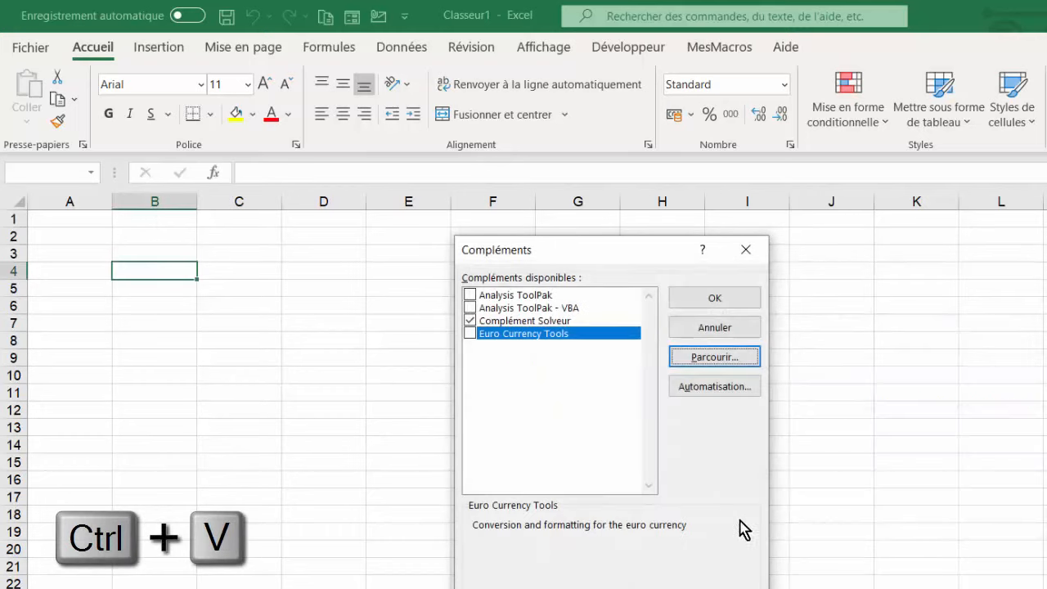
pyautogui.click(748, 250)
pyautogui.click(578, 340)
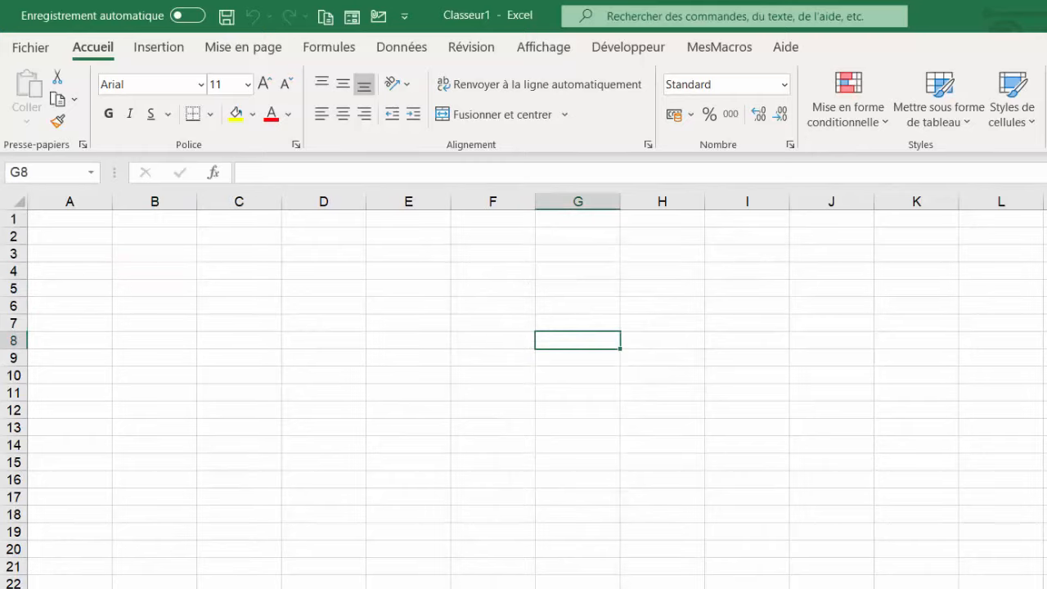
# Switch to File Explorer, go to the personal user folder under Utilisateurs on drive C:, and select its AppData folder.
pyautogui.press('super+d')
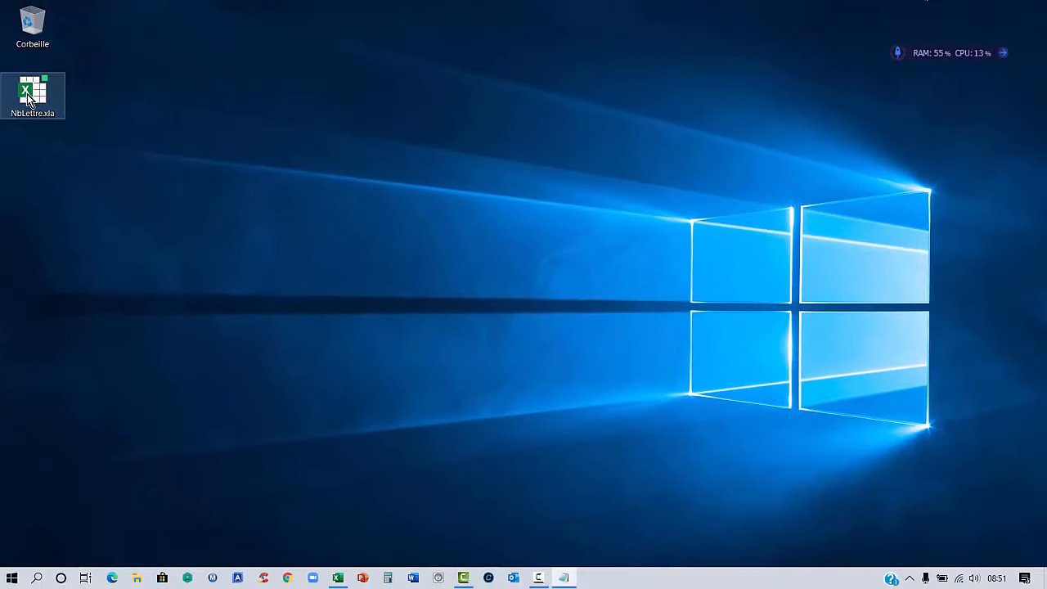
pyautogui.click(40, 131)
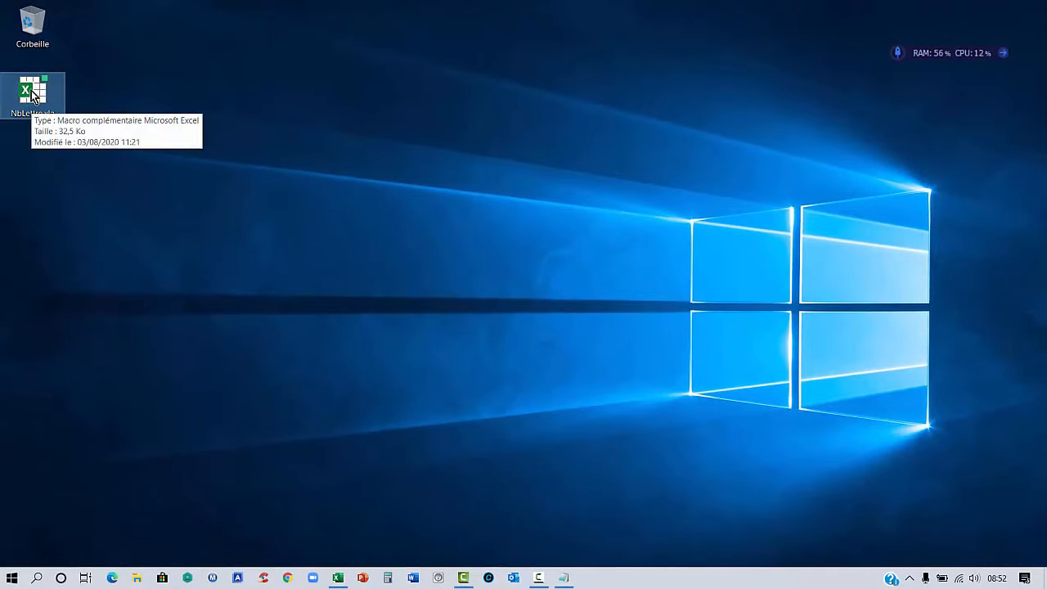
pyautogui.click(139, 582)
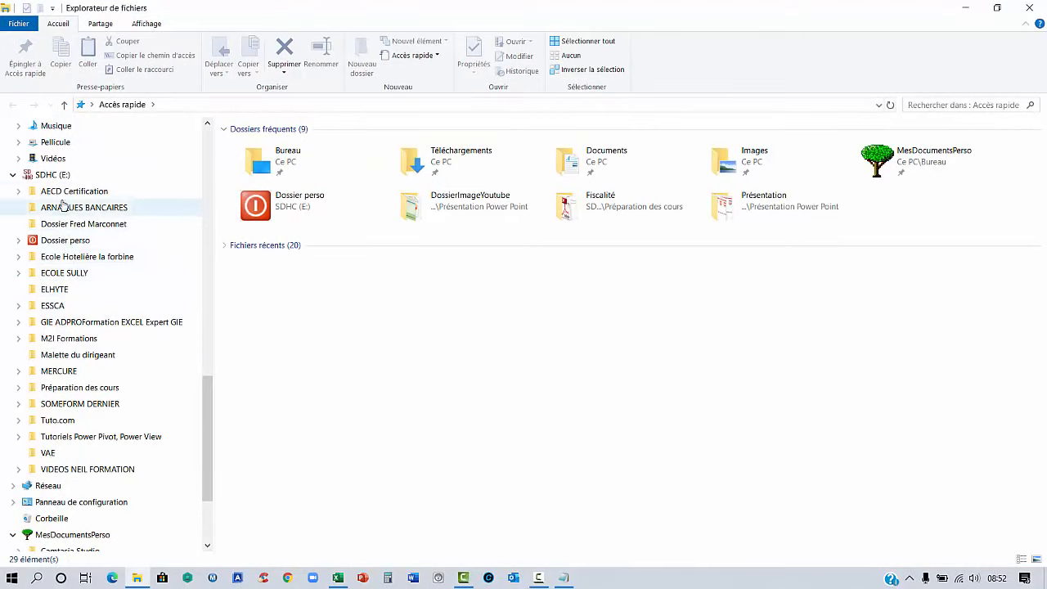
pyautogui.scroll(-3, 63, 176)
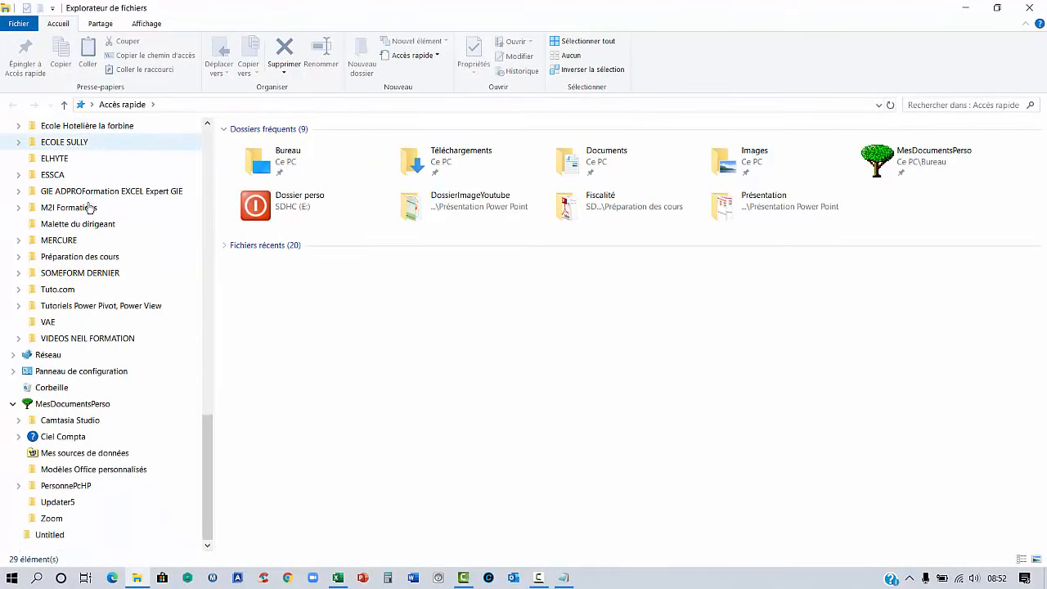
pyautogui.scroll(7, 118, 323)
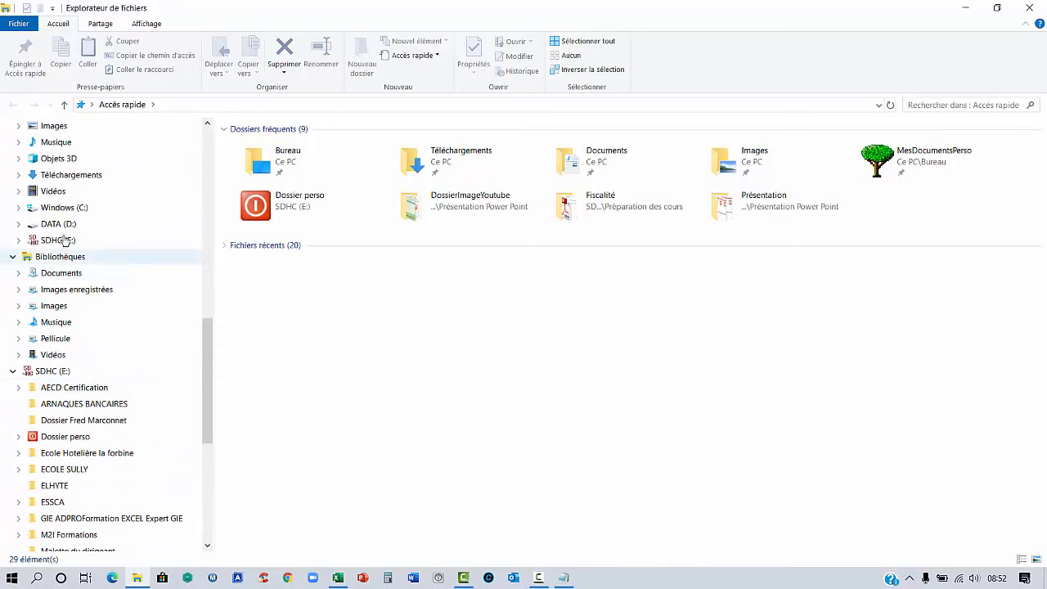
pyautogui.click(76, 209)
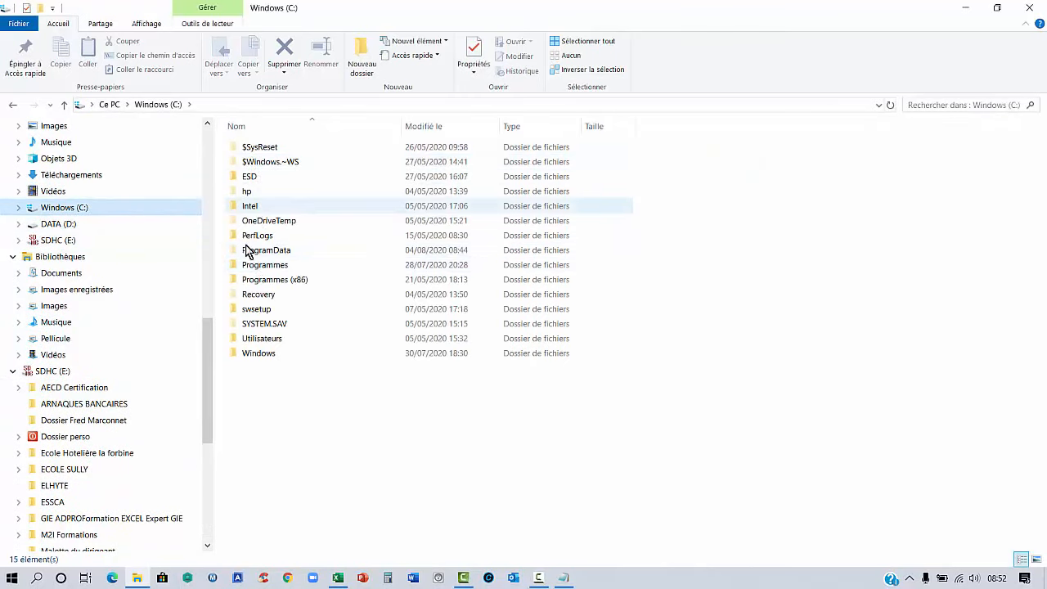
pyautogui.doubleClick(262, 339)
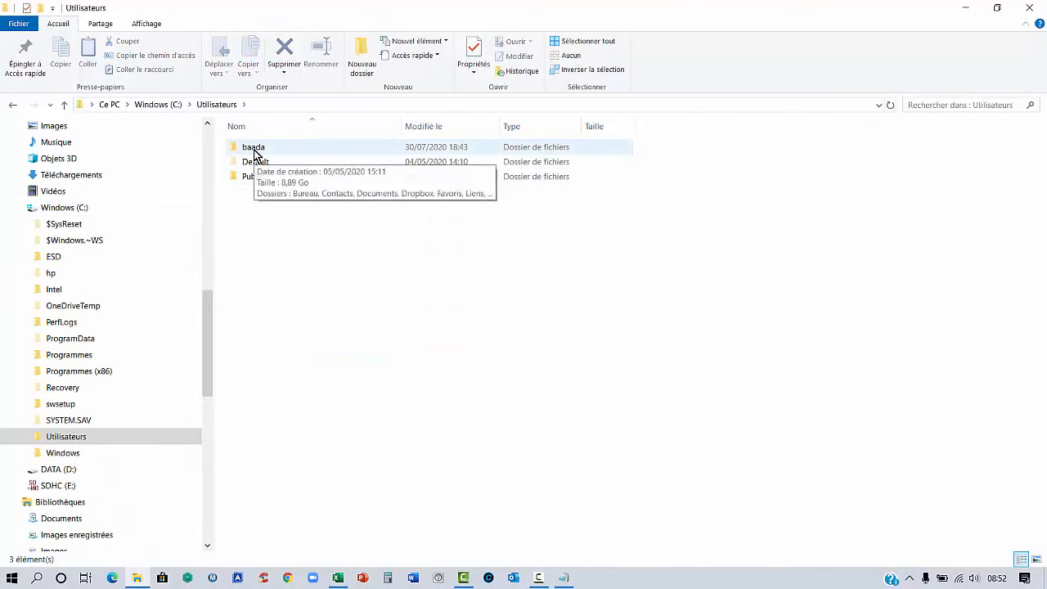
pyautogui.doubleClick(255, 153)
pyautogui.click(260, 148)
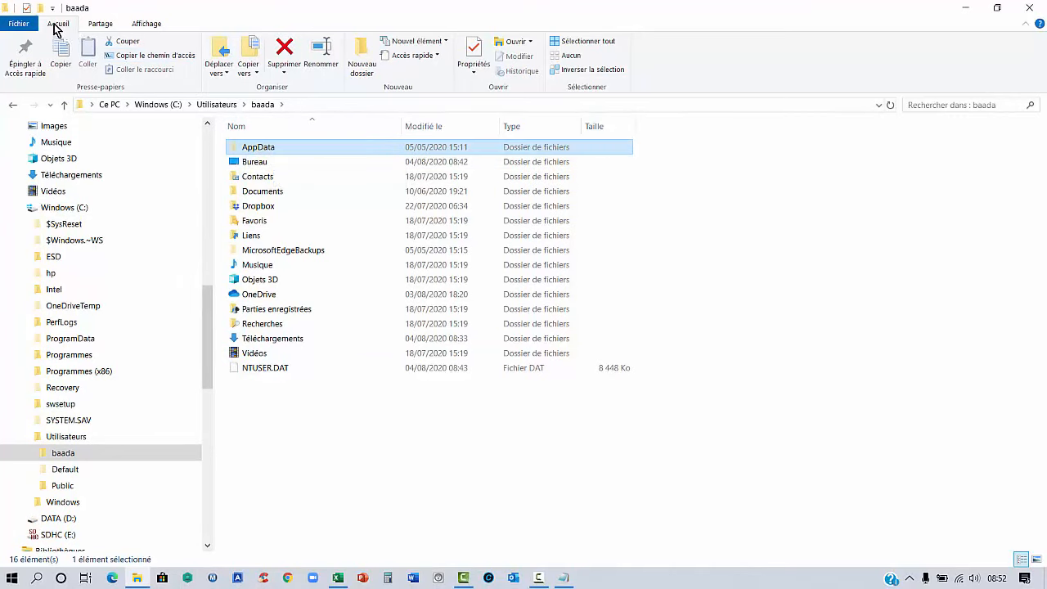
# Check the advanced folder view options for displaying hidden files, folders and drives, and accept the settings.
pyautogui.click(147, 24)
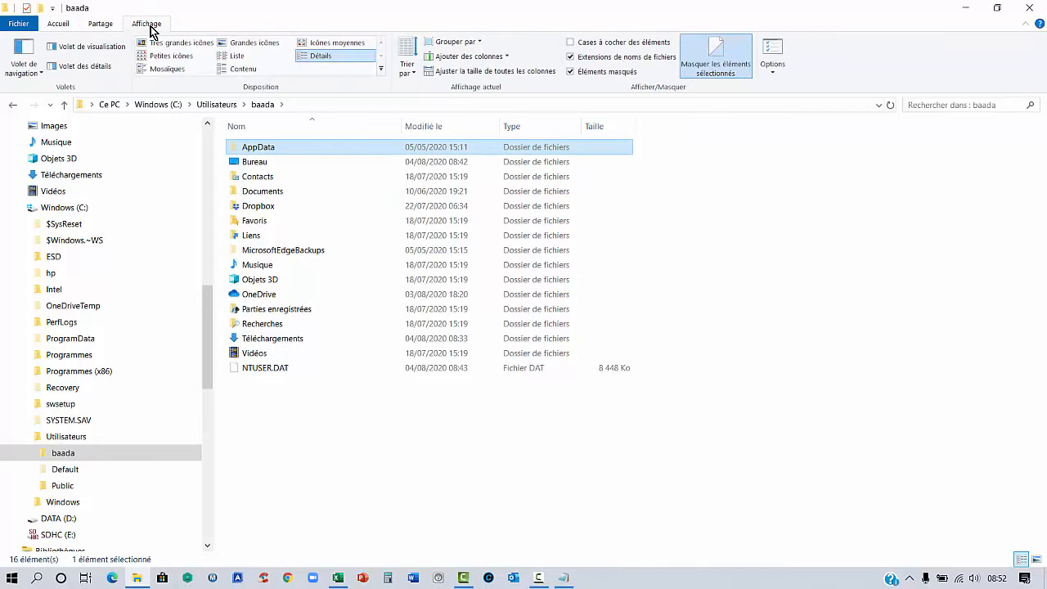
pyautogui.click(772, 75)
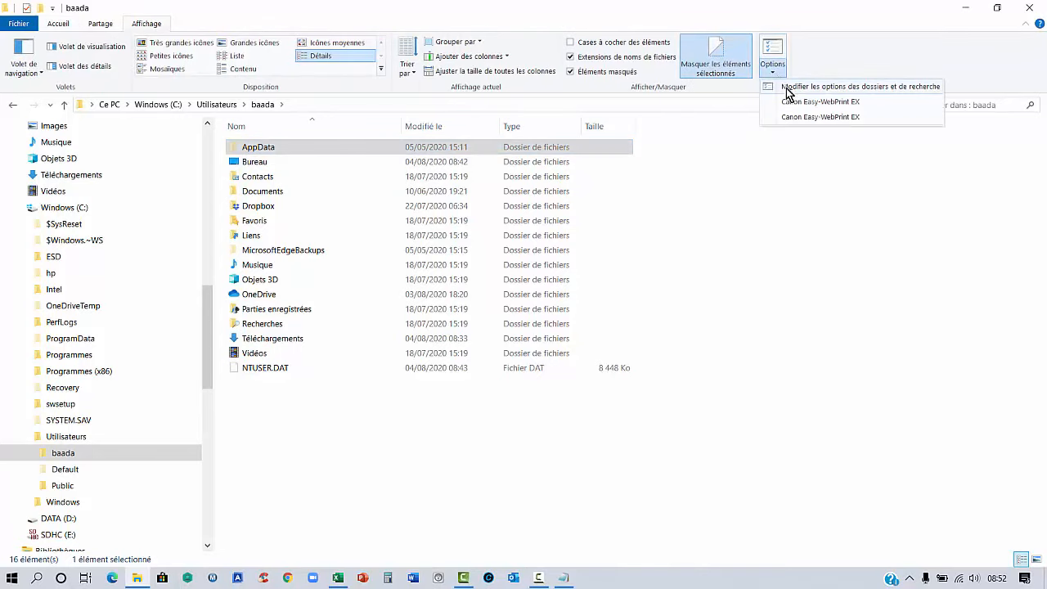
pyautogui.click(817, 87)
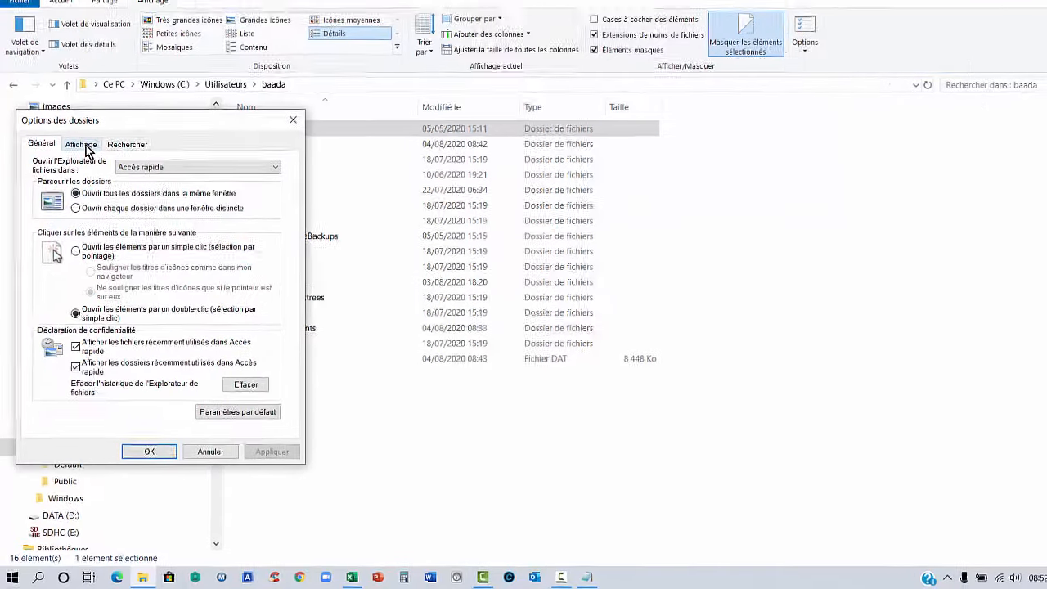
pyautogui.click(86, 148)
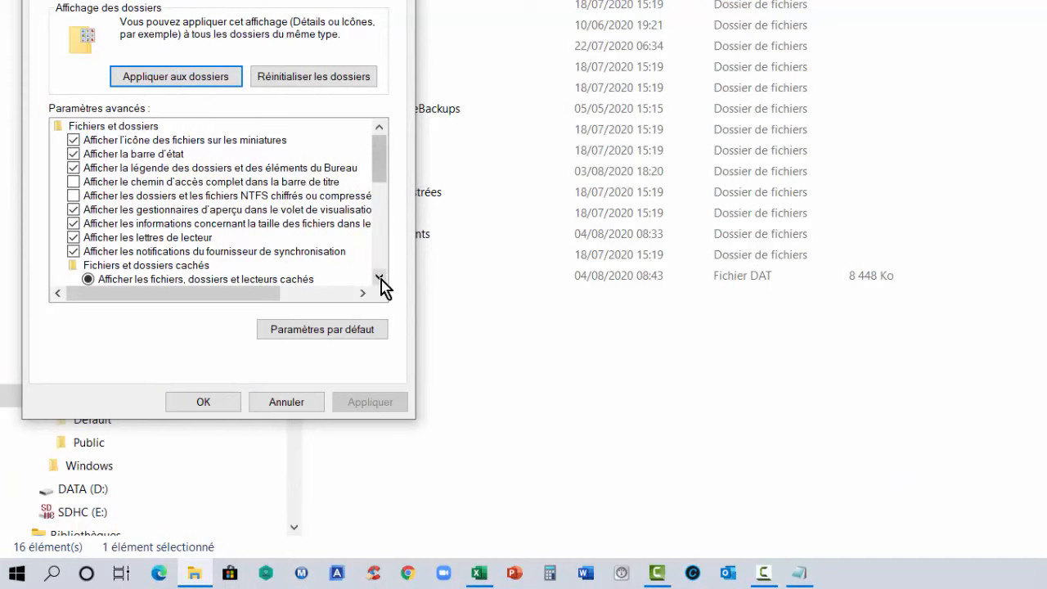
pyautogui.click(381, 278)
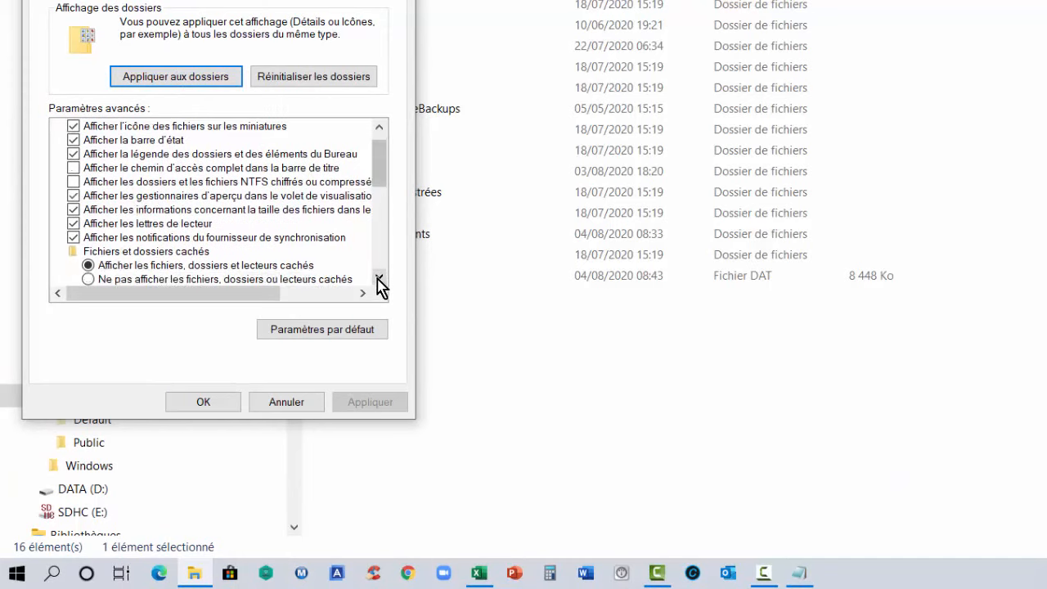
pyautogui.click(380, 278)
pyautogui.click(380, 277)
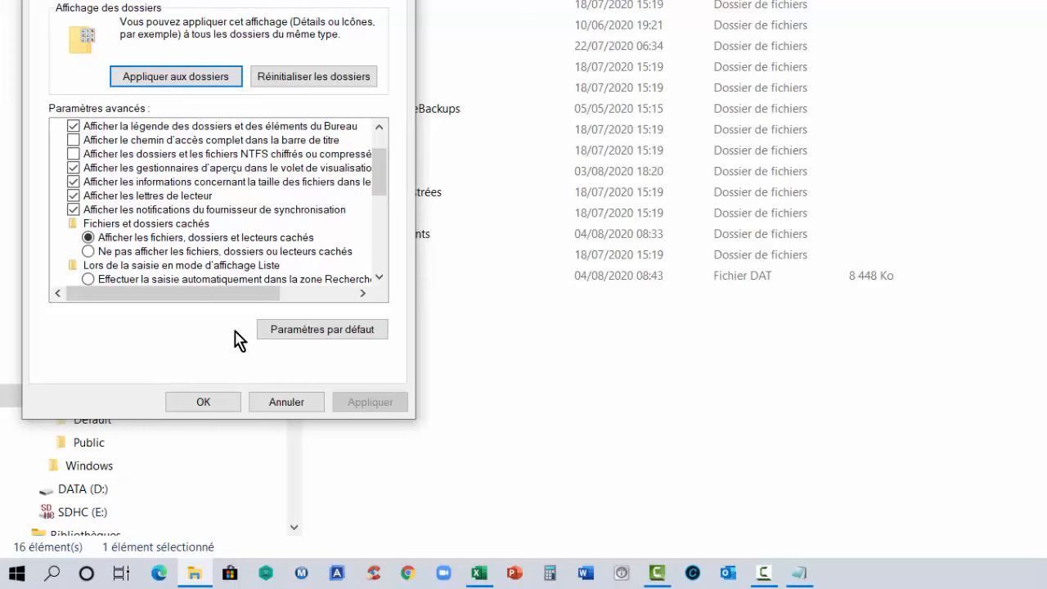
pyautogui.click(211, 402)
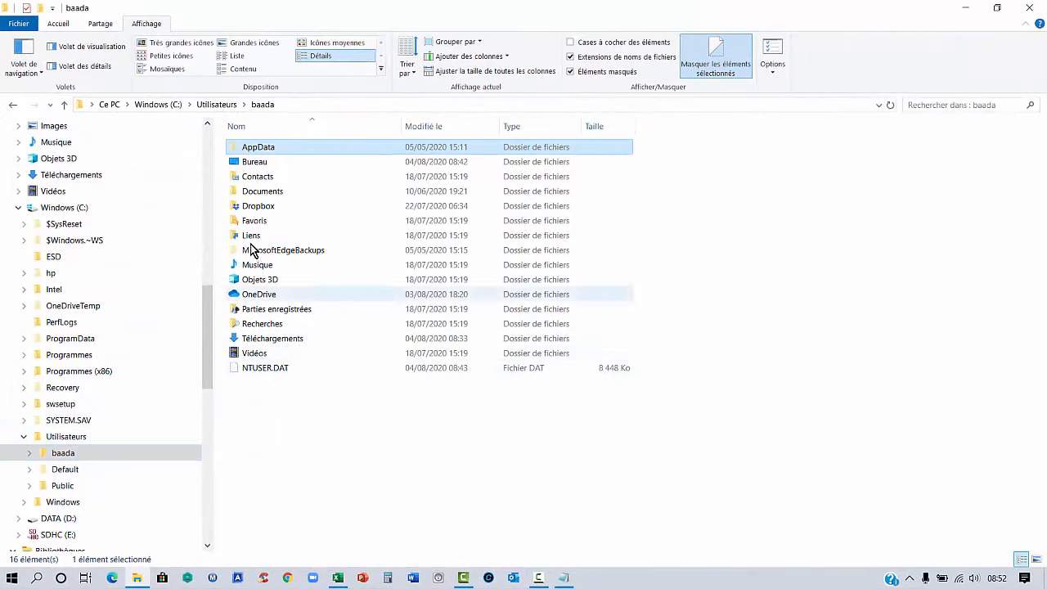
# Browse from the user folder's AppData folder through Roaming and Microsoft to the AddIns folder.
pyautogui.click(262, 148)
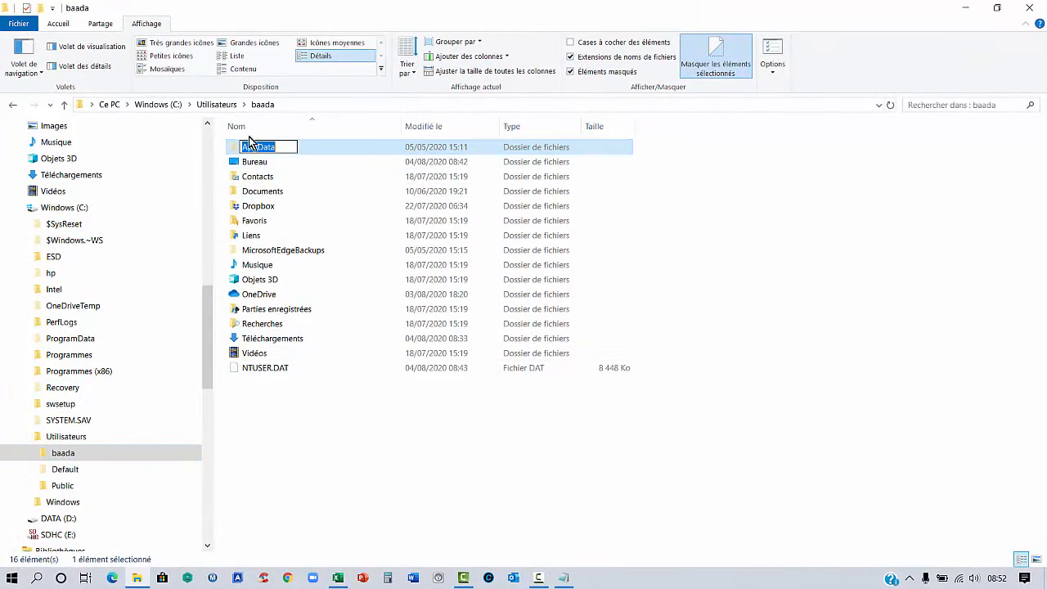
pyautogui.click(280, 159)
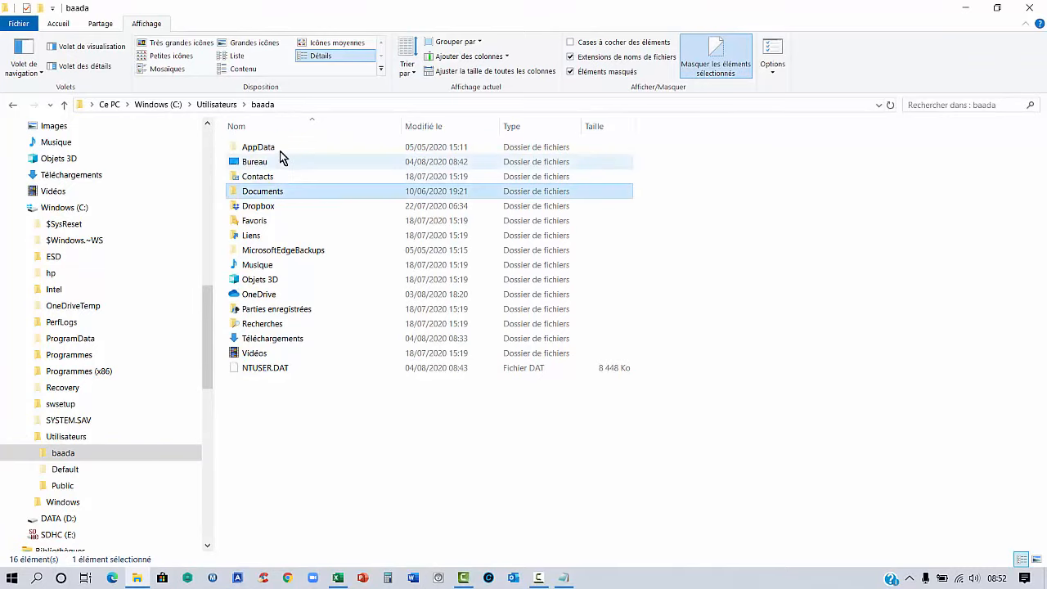
pyautogui.doubleClick(268, 149)
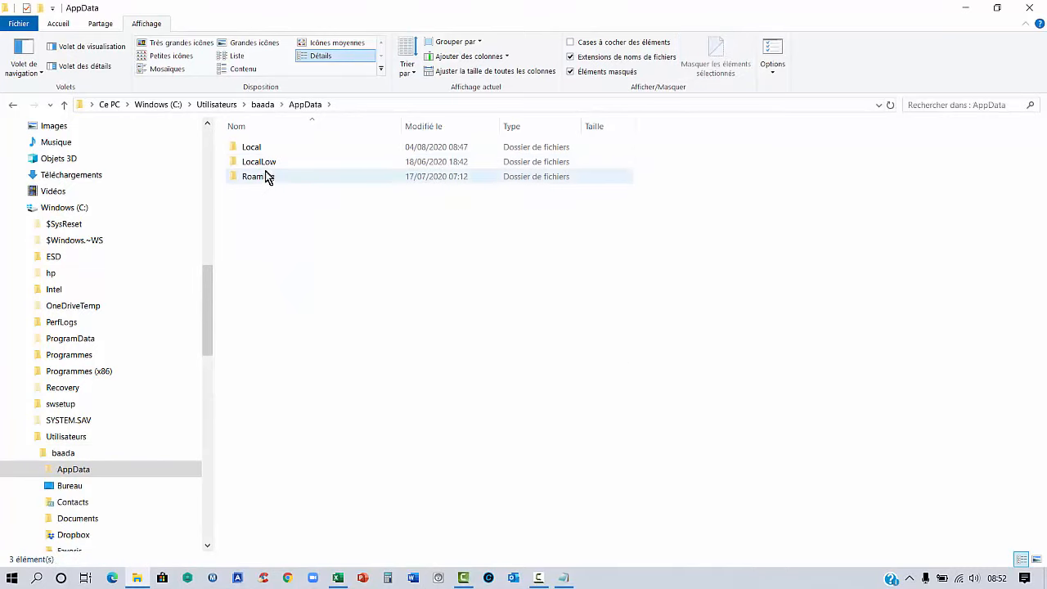
pyautogui.doubleClick(269, 175)
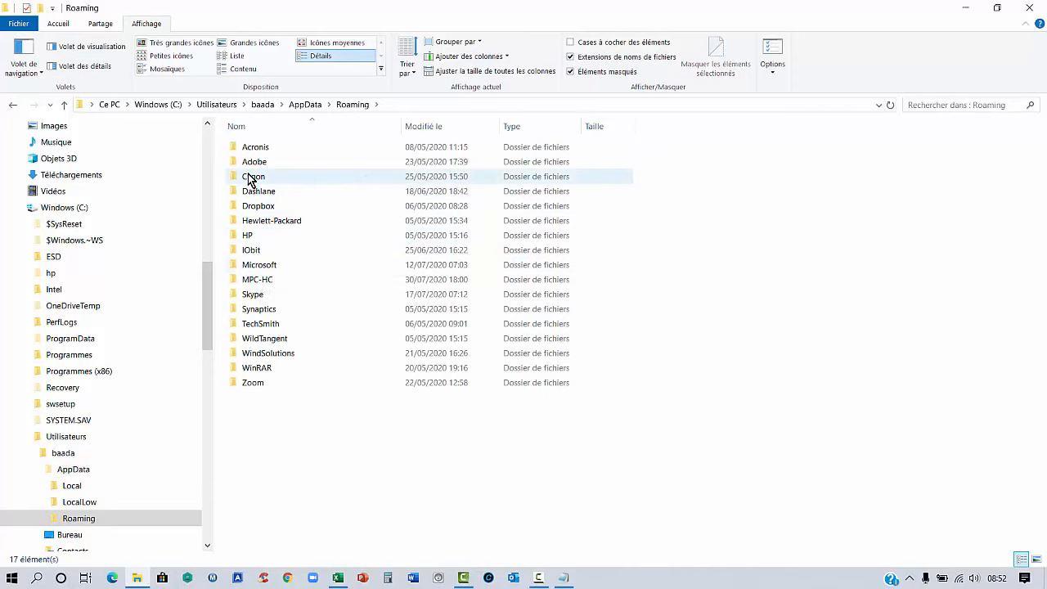
pyautogui.doubleClick(268, 266)
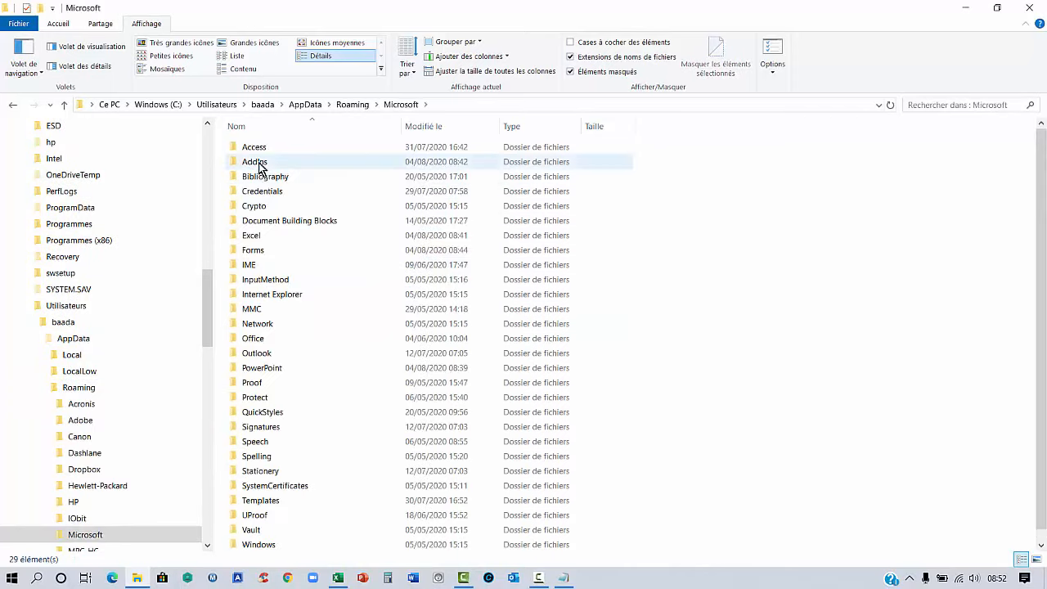
pyautogui.doubleClick(257, 163)
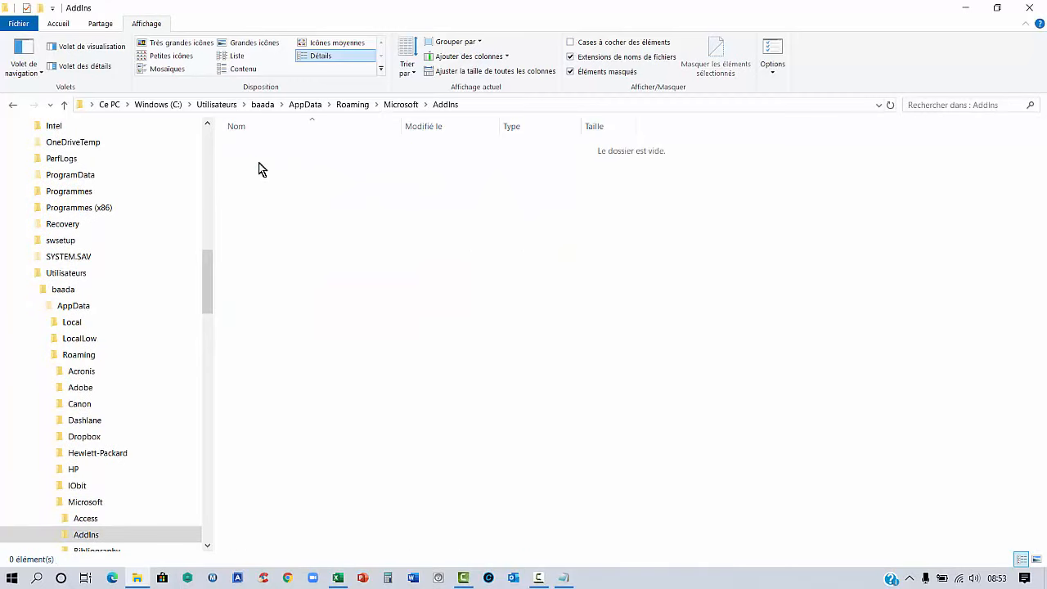
# Move NbLettre.xla from the desktop into the AddIns folder and close the File Explorer window.
pyautogui.click(997, 9)
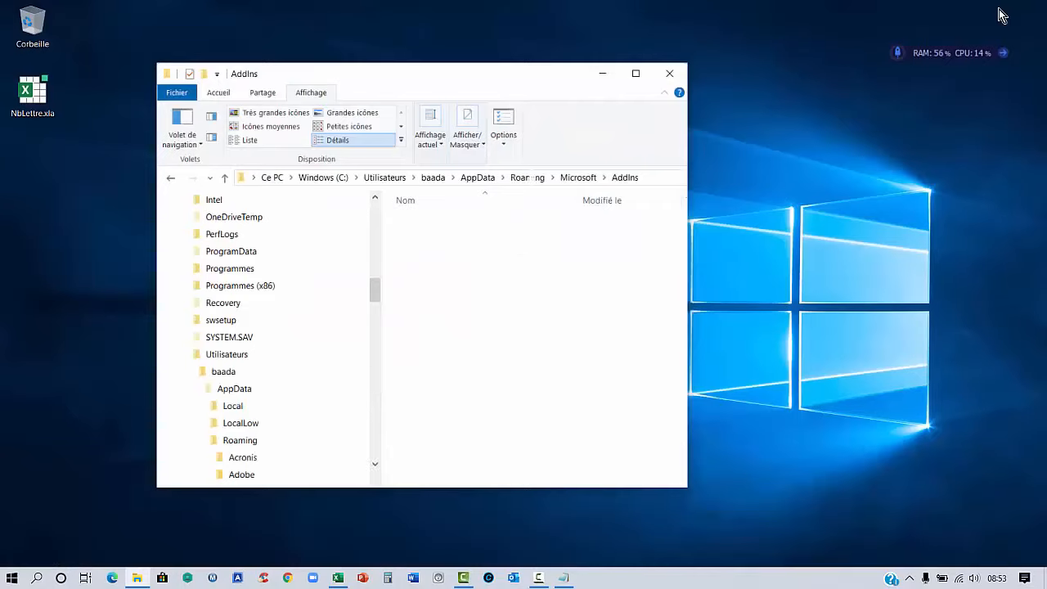
pyautogui.rightClick(31, 90)
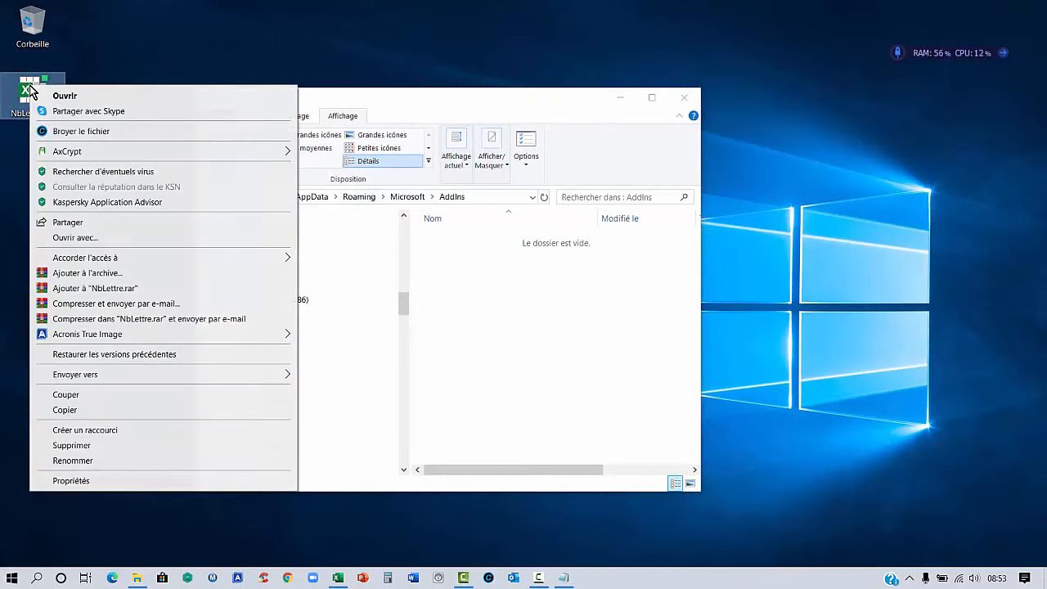
pyautogui.click(66, 395)
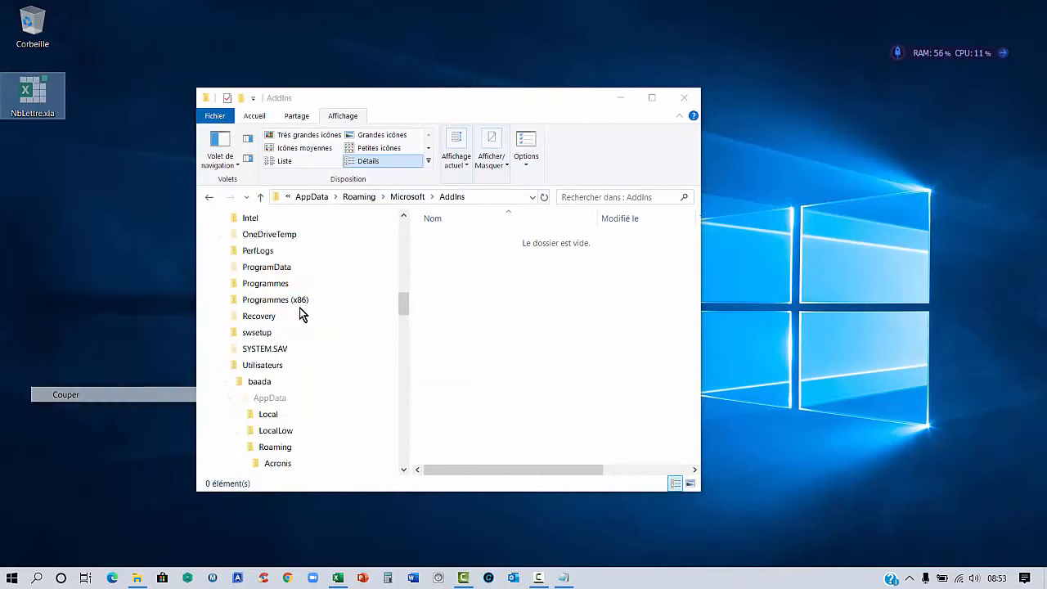
pyautogui.rightClick(469, 274)
pyautogui.click(499, 369)
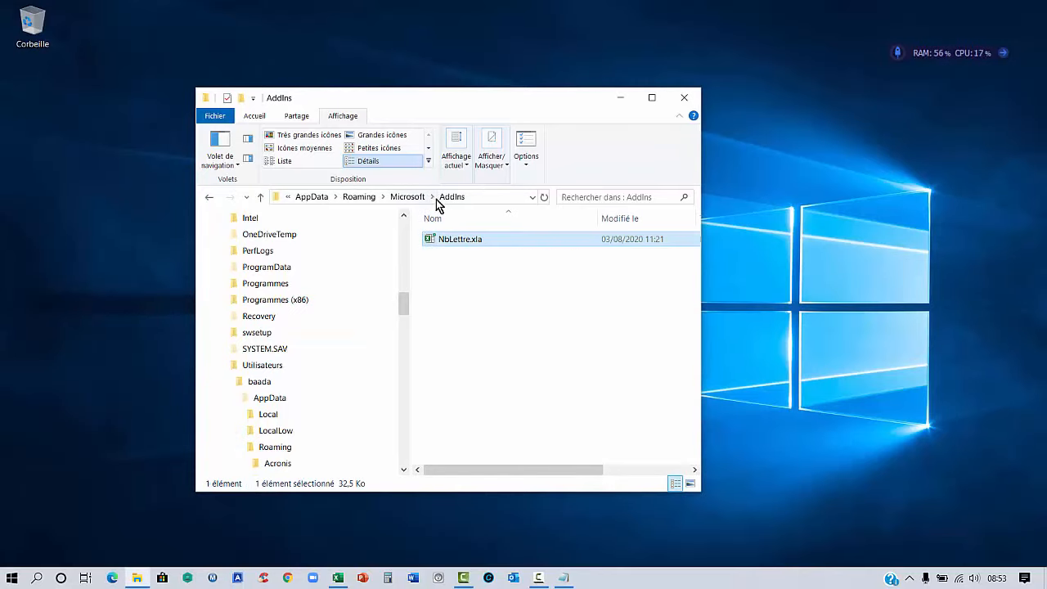
pyautogui.click(685, 99)
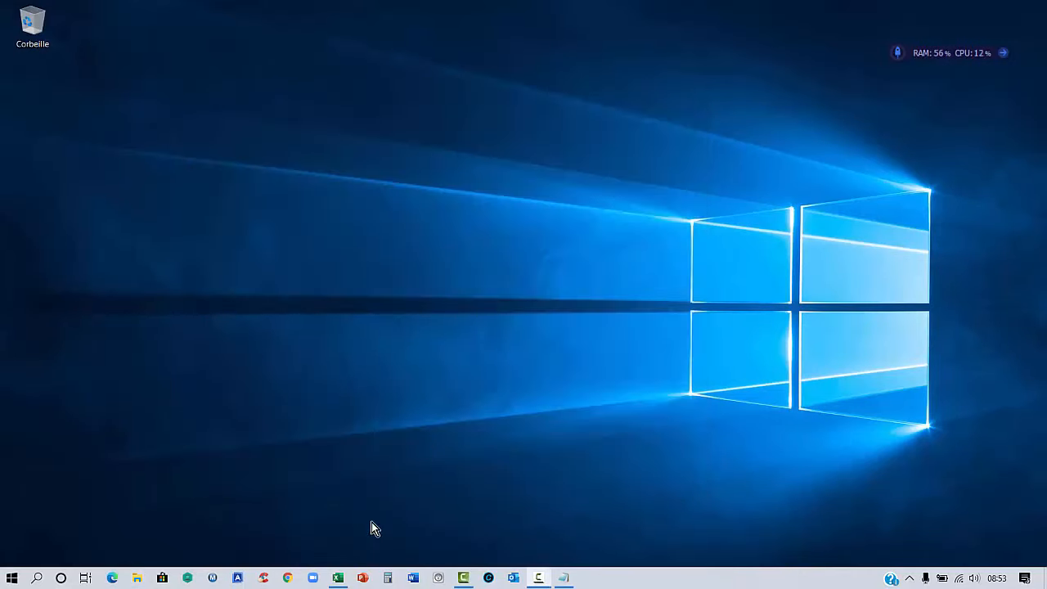
# Switch to Excel, add NbLettre.xla from the AddIns folder through the Excel add-in manager, and accept it as an active add-in.
pyautogui.click(339, 579)
pyautogui.click(197, 284)
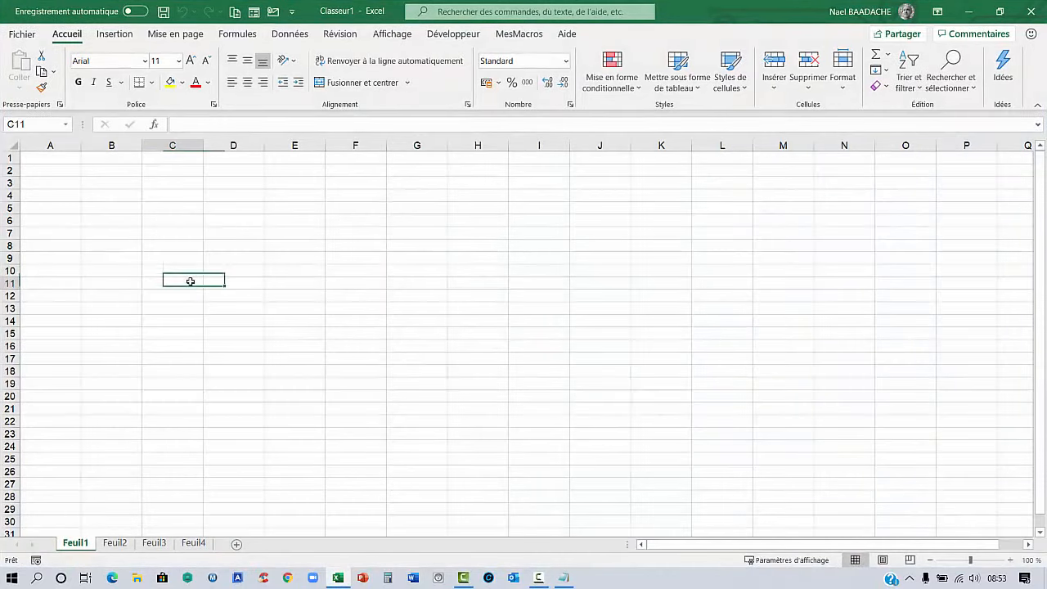
pyautogui.click(23, 34)
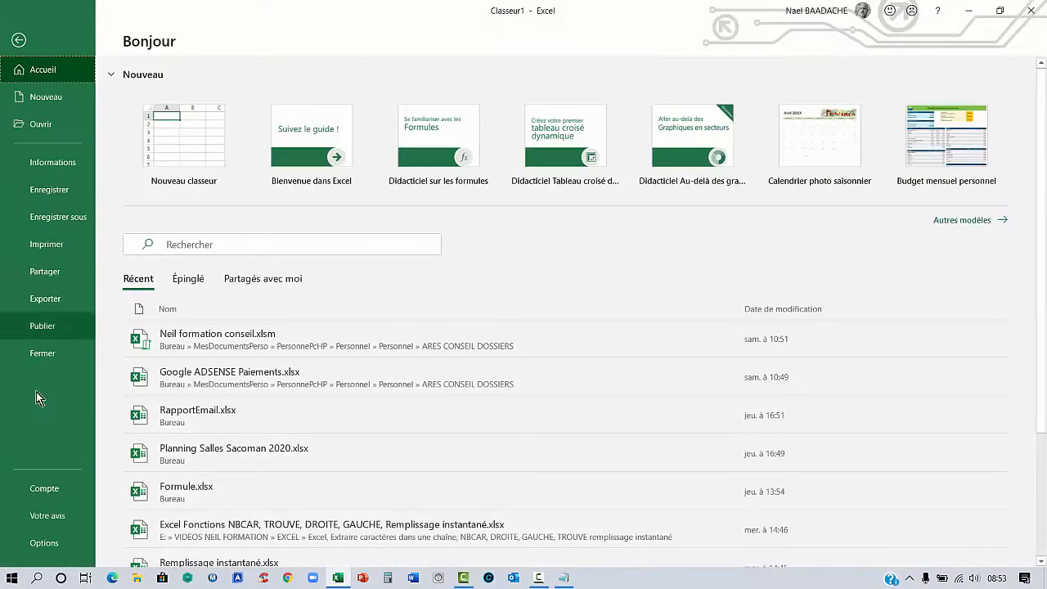
pyautogui.click(42, 544)
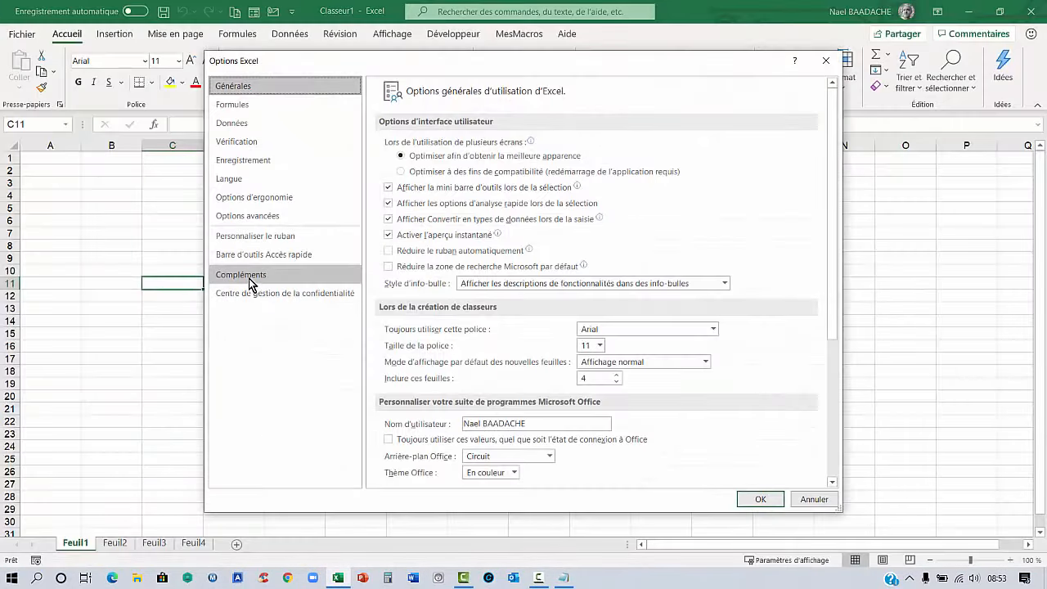
pyautogui.click(248, 275)
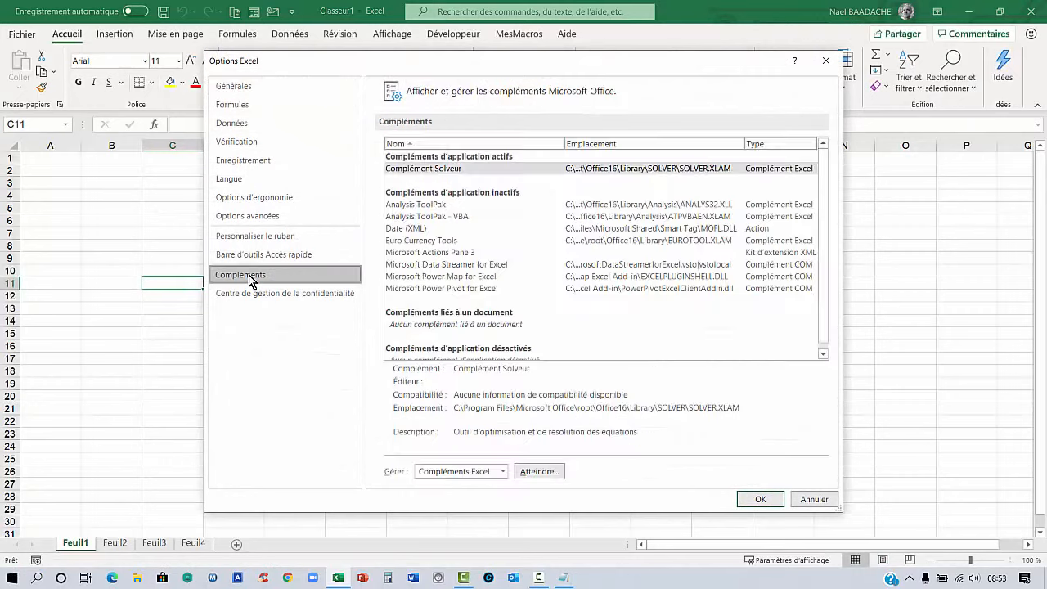
pyautogui.click(539, 472)
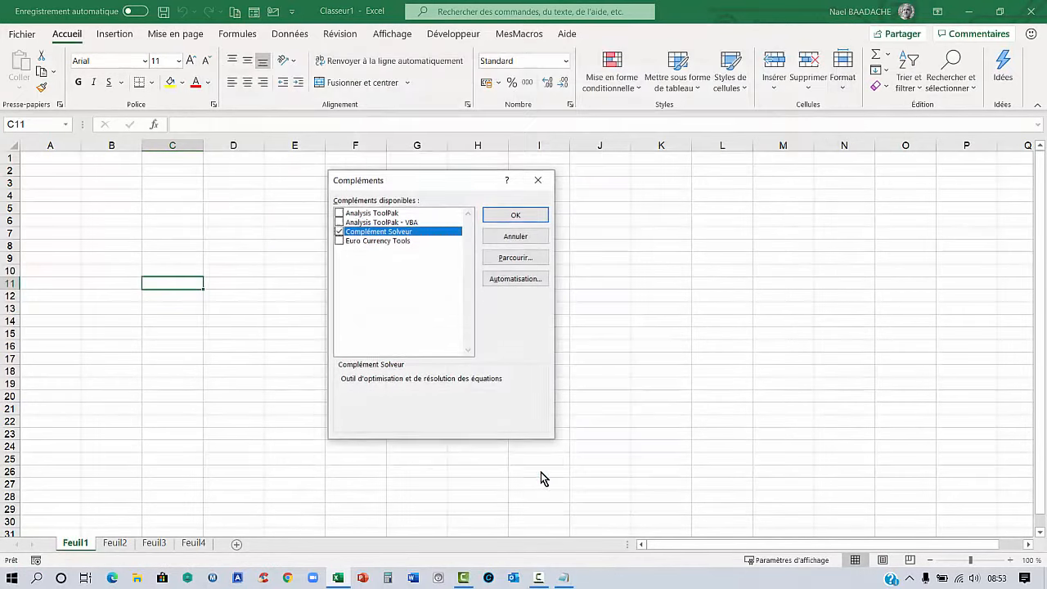
pyautogui.click(513, 257)
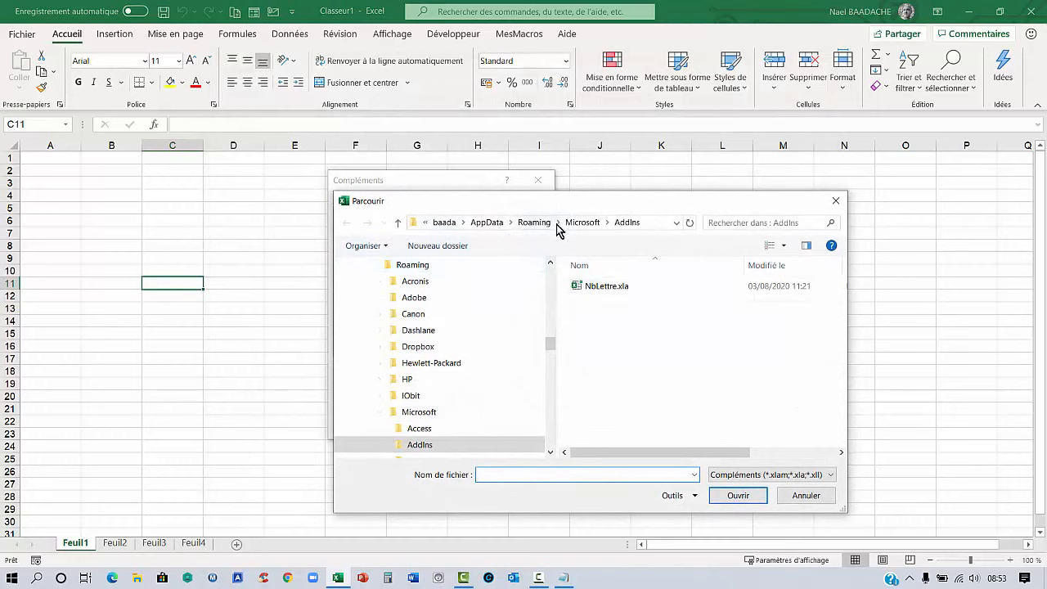
pyautogui.click(603, 290)
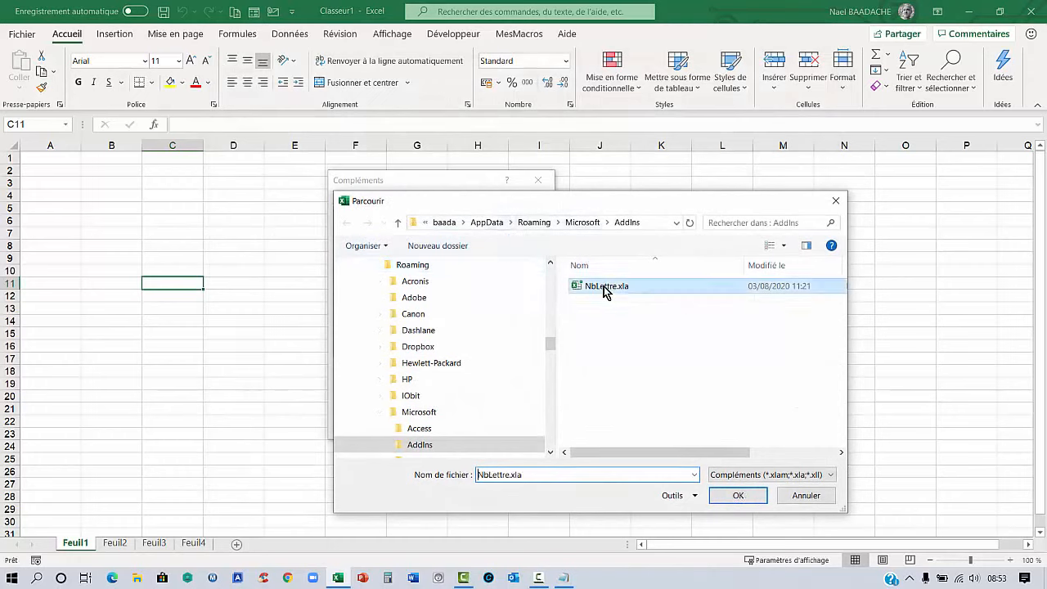
pyautogui.click(741, 497)
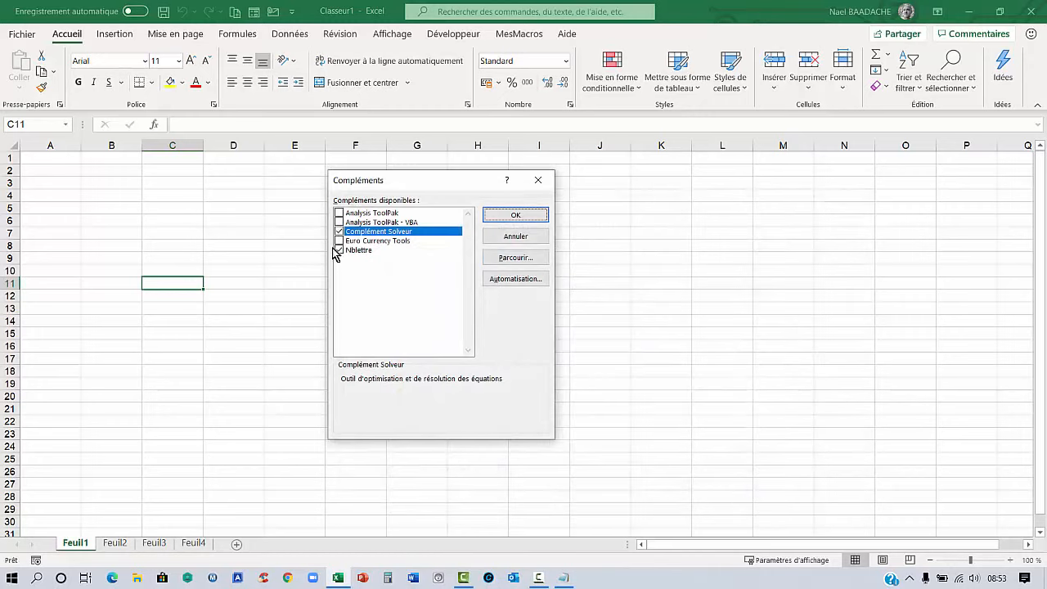
pyautogui.click(513, 217)
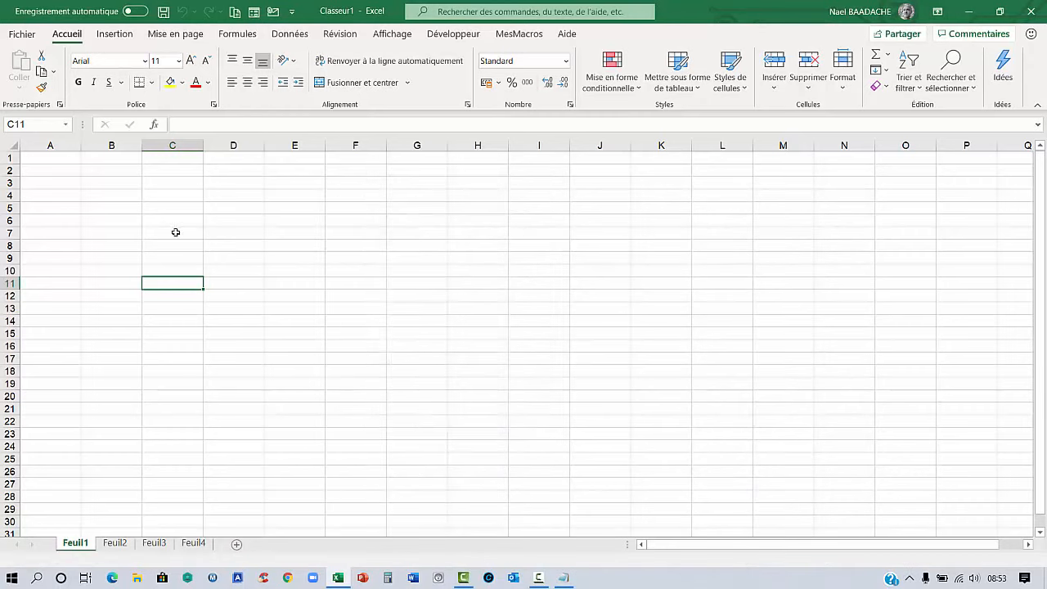
# Enter 1455 in cell B3 of Feuil1.
pyautogui.click(105, 183)
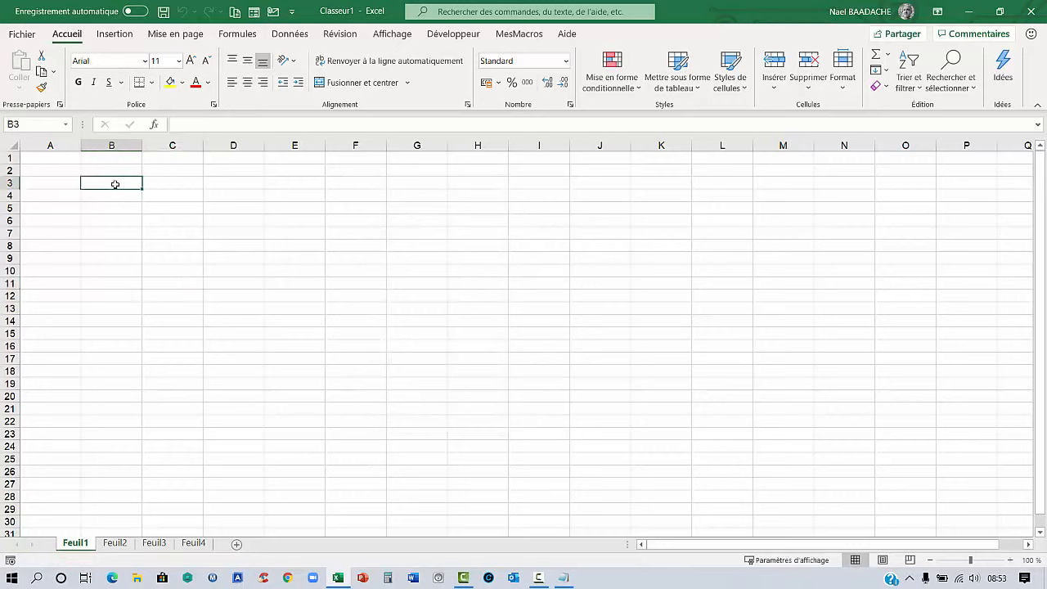
pyautogui.write('14')
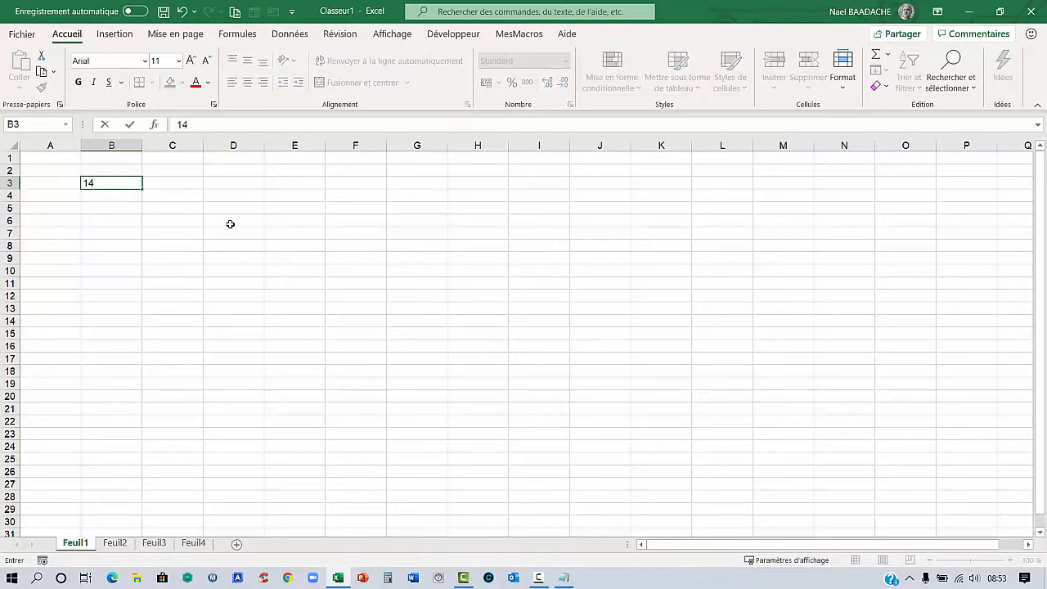
pyautogui.write('55')
pyautogui.press('Tab')
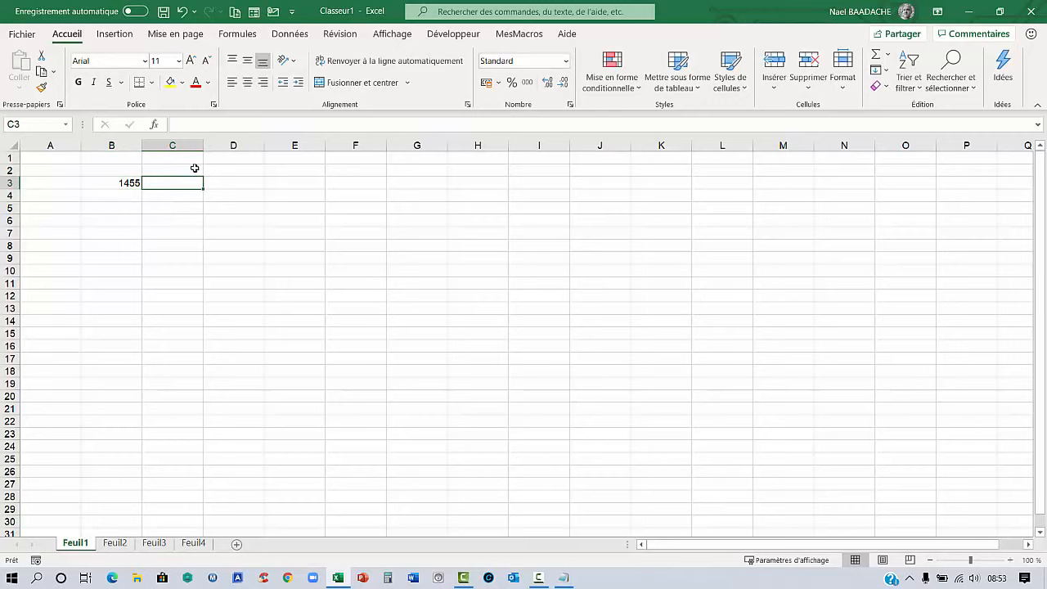
# Insert the ConvNumberLetter function from the Personnalisées category in cell C3, with B3 as its Nombre argument.
pyautogui.click(155, 128)
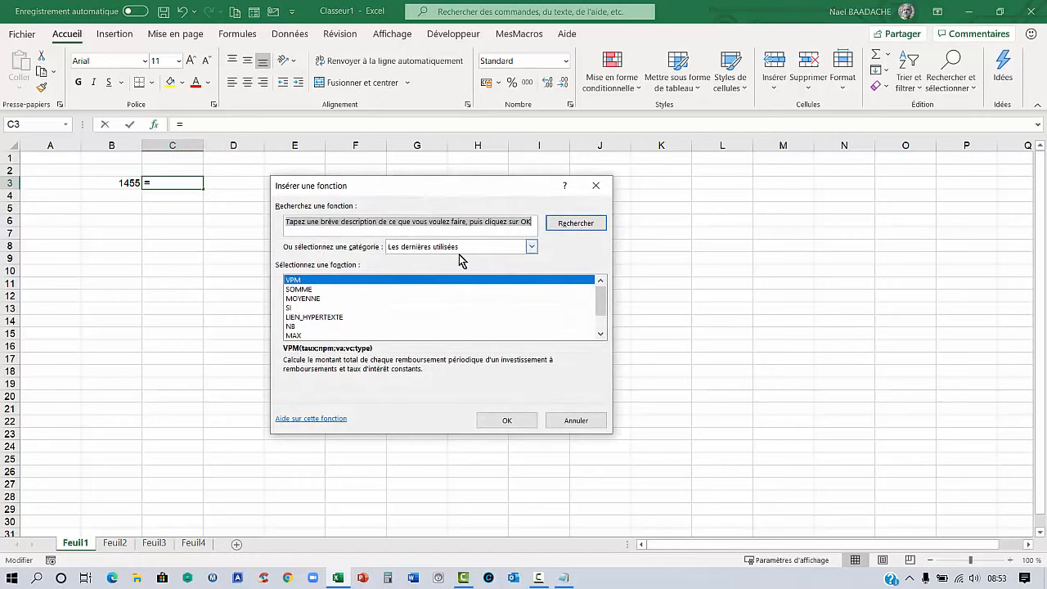
pyautogui.click(465, 248)
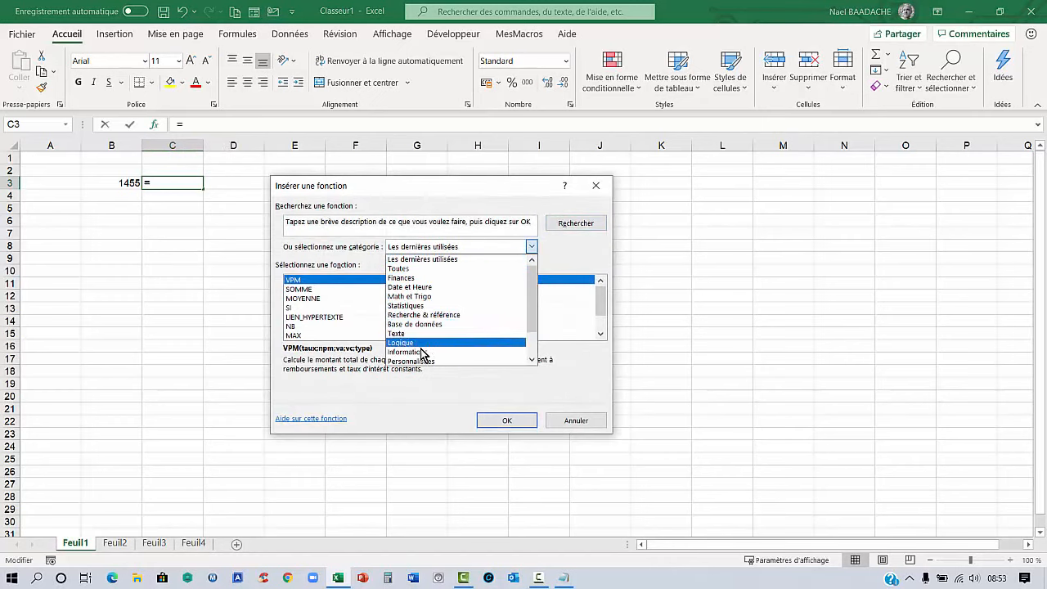
pyautogui.click(421, 361)
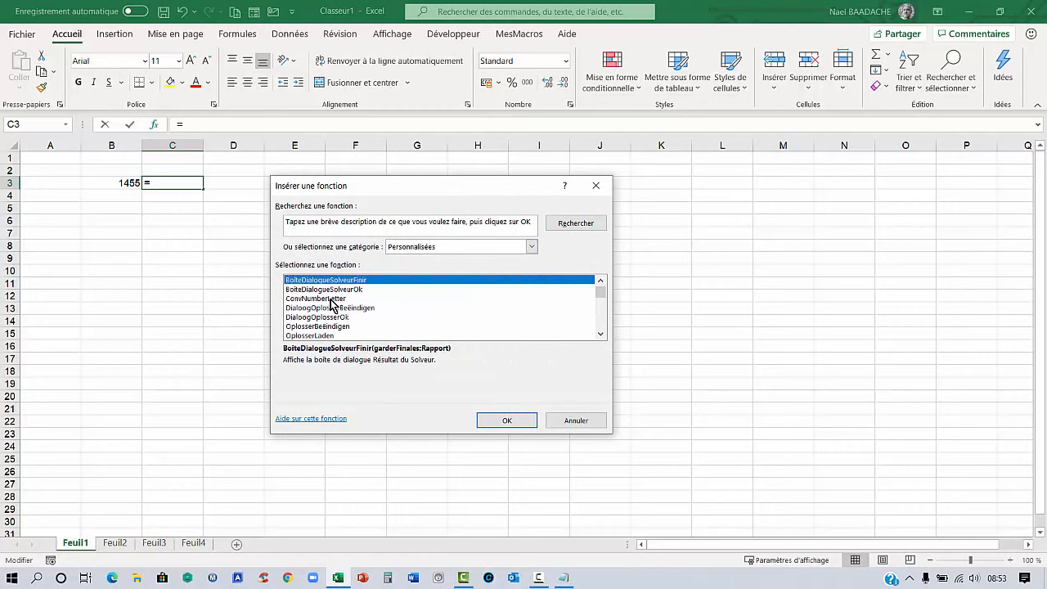
pyautogui.click(330, 300)
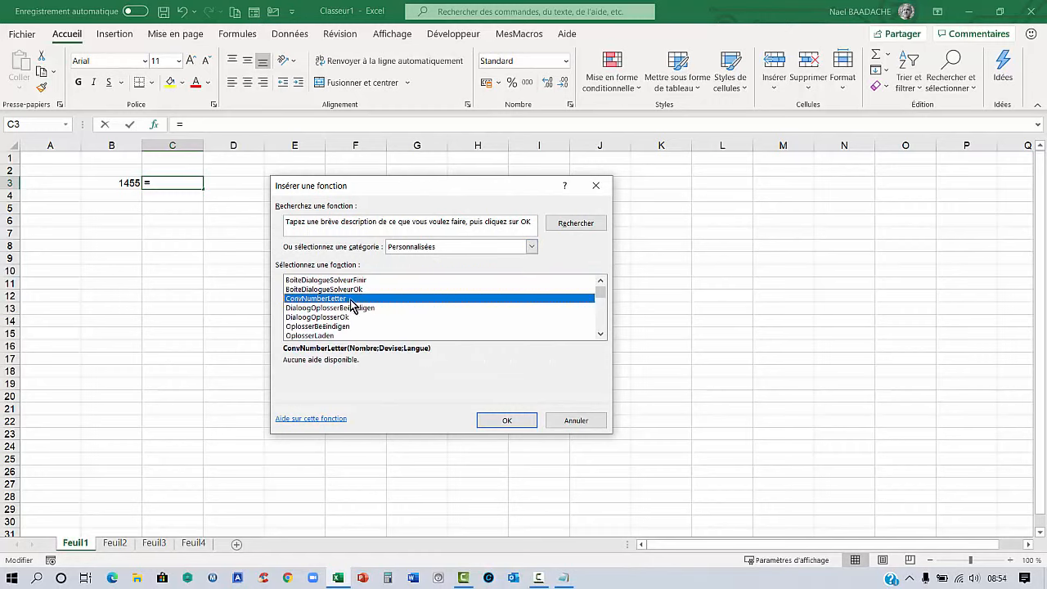
pyautogui.click(511, 422)
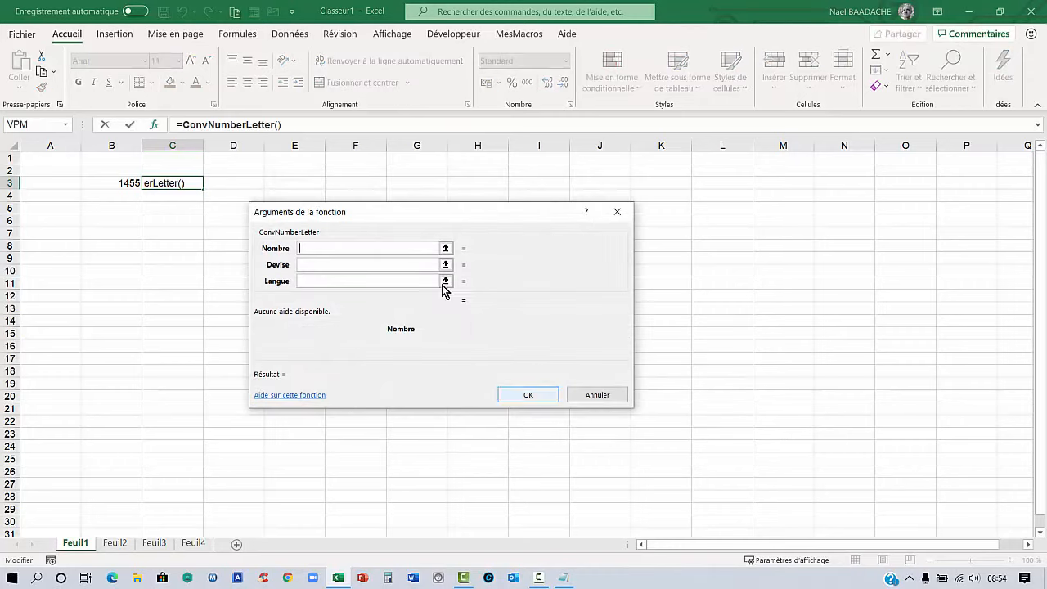
pyautogui.moveTo(424, 212); pyautogui.dragTo(551, 214)
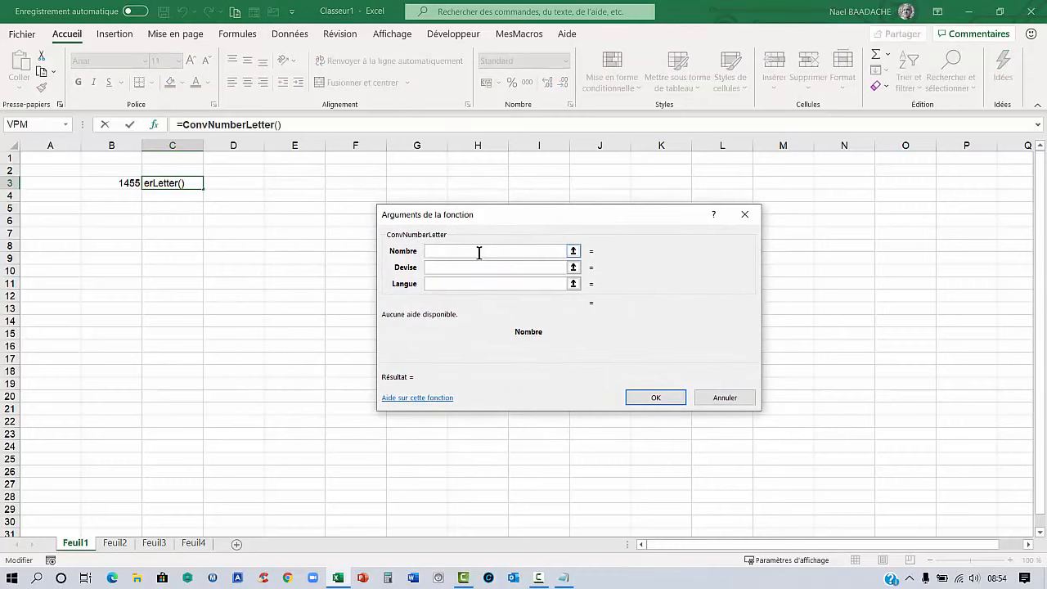
pyautogui.click(129, 183)
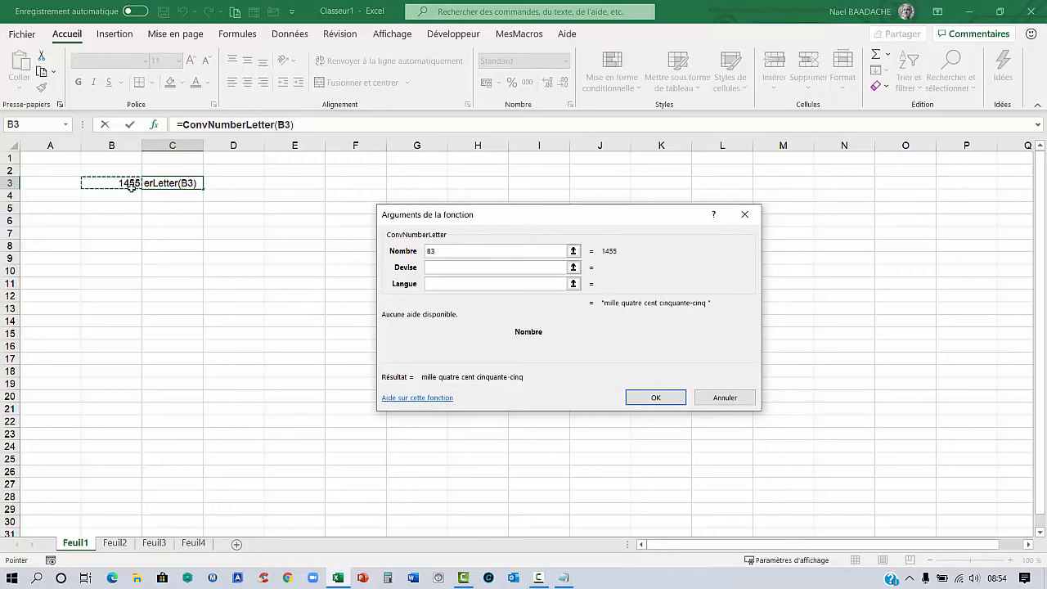
# Try the values 0, 1 and 2 in turn for the Devise argument of ConvNumberLetter.
pyautogui.click(435, 268)
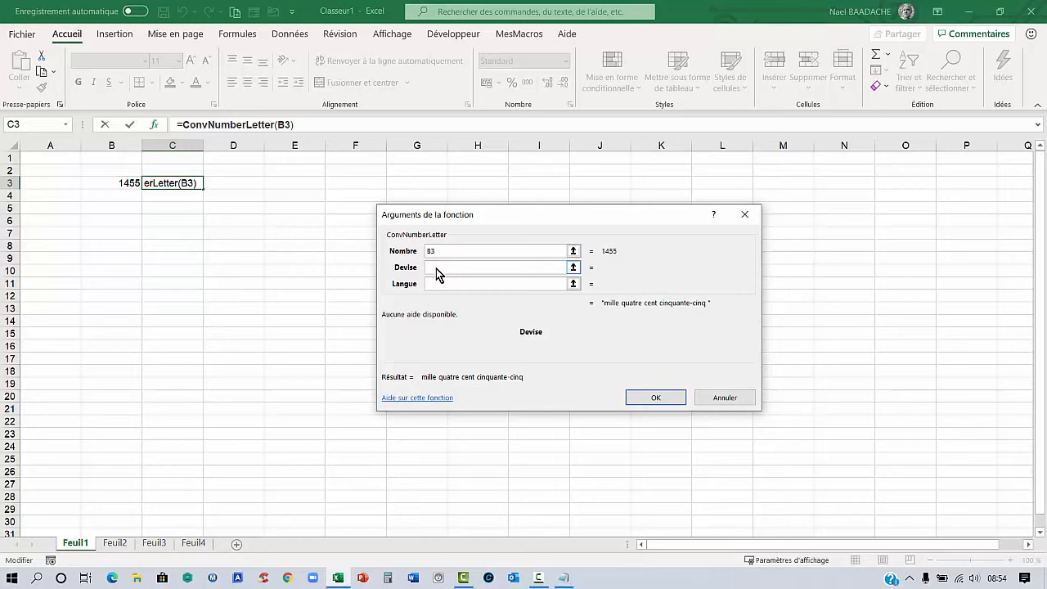
pyautogui.write('0')
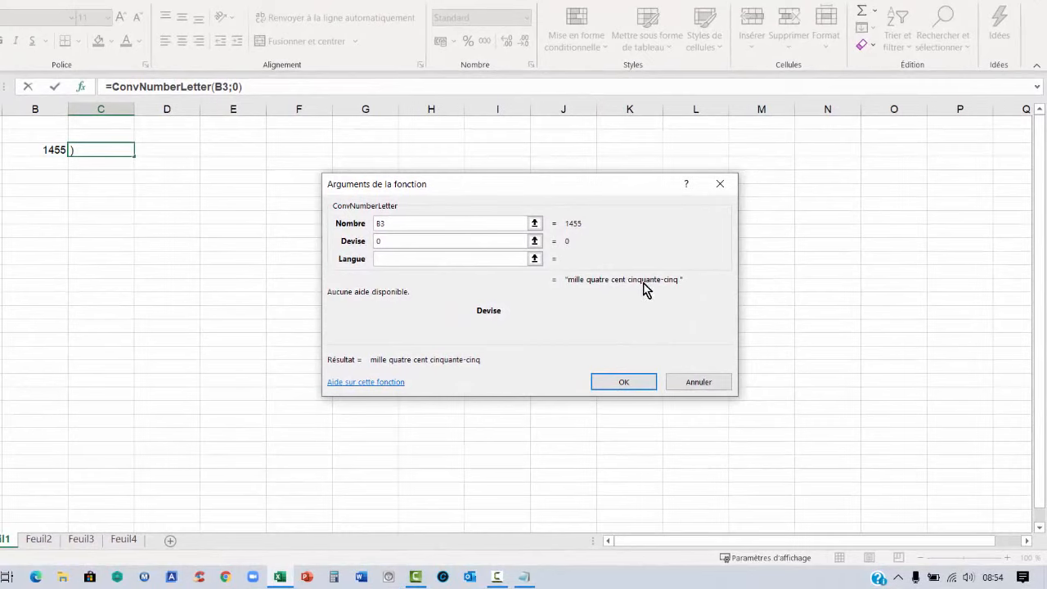
pyautogui.press('BackSpace')
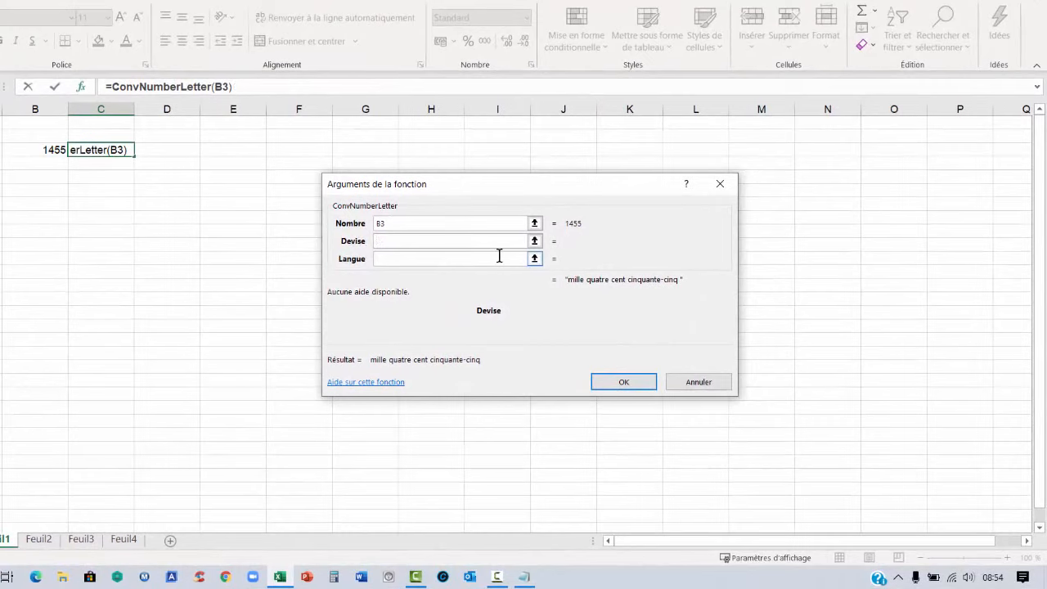
pyautogui.write('1')
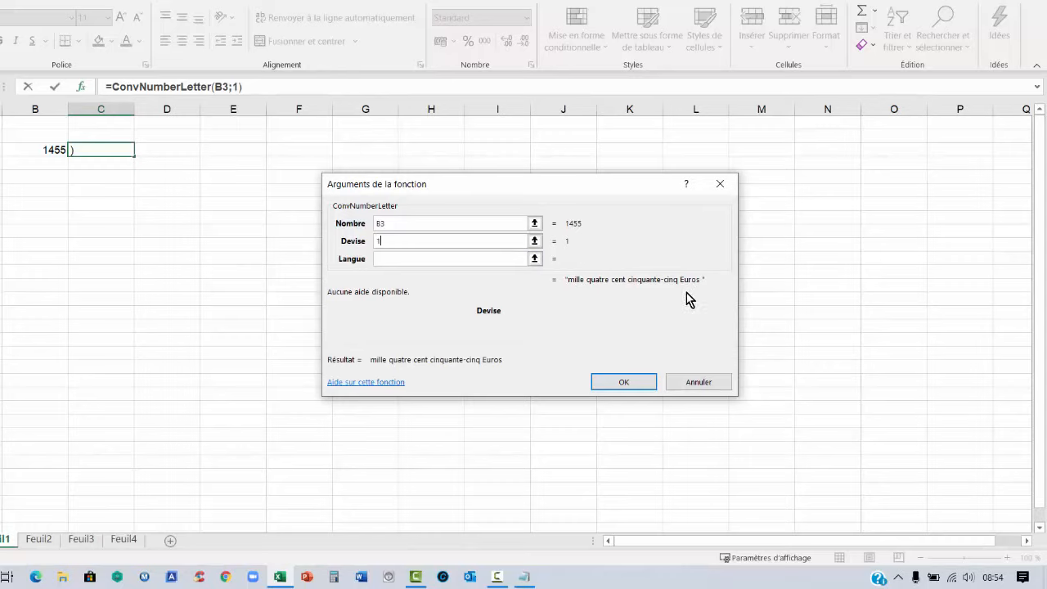
pyautogui.press('BackSpace')
pyautogui.write('2')
pyautogui.press('BackSpace')
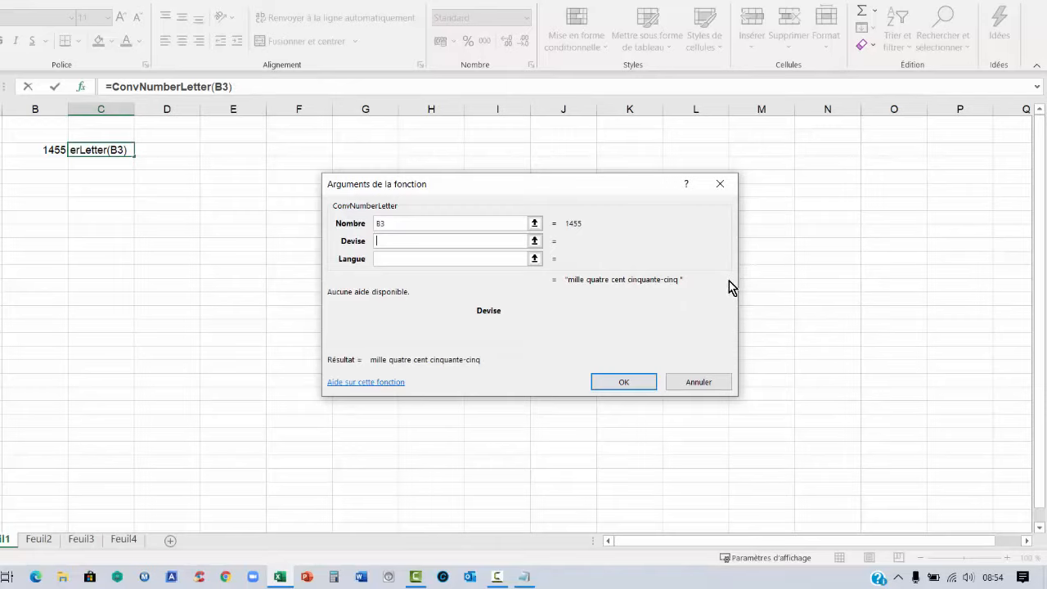
# Set the Devise argument to 1, accept the ConvNumberLetter function in C3 and check the formula against B3.
pyautogui.write('1')
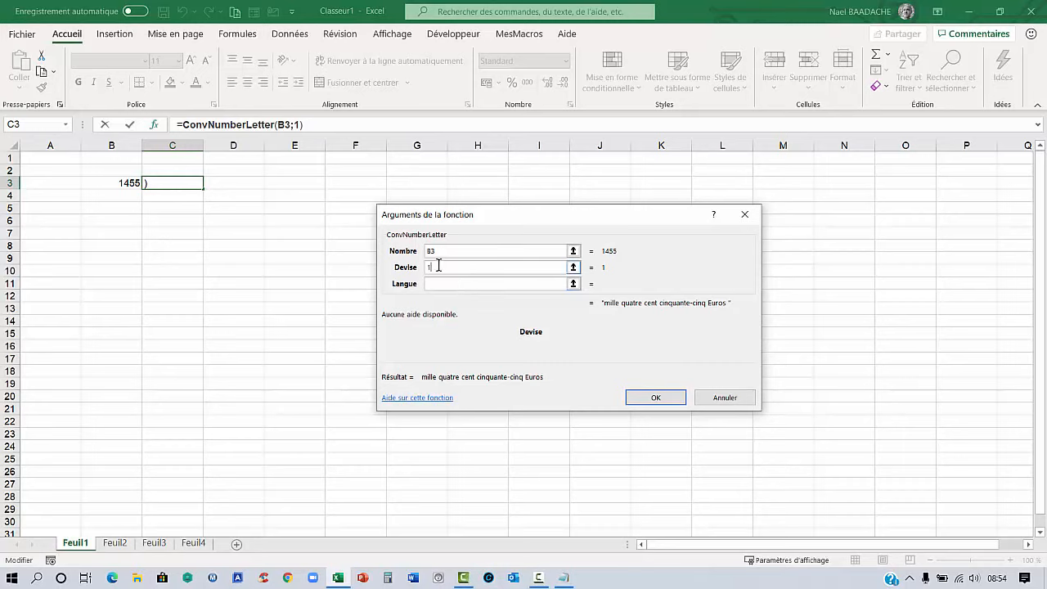
pyautogui.click(656, 399)
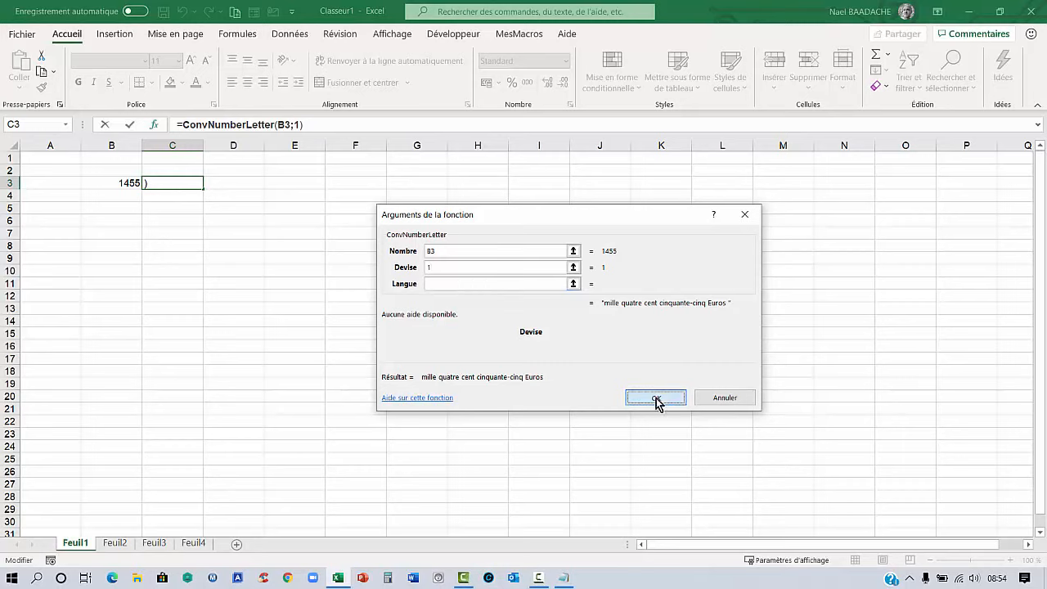
pyautogui.click(186, 242)
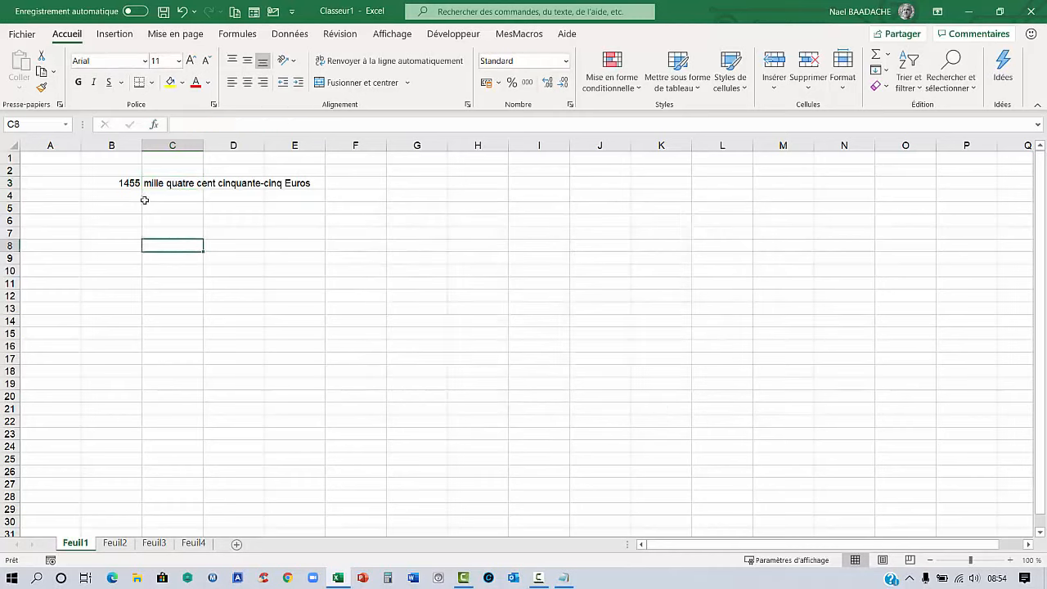
pyautogui.click(123, 183)
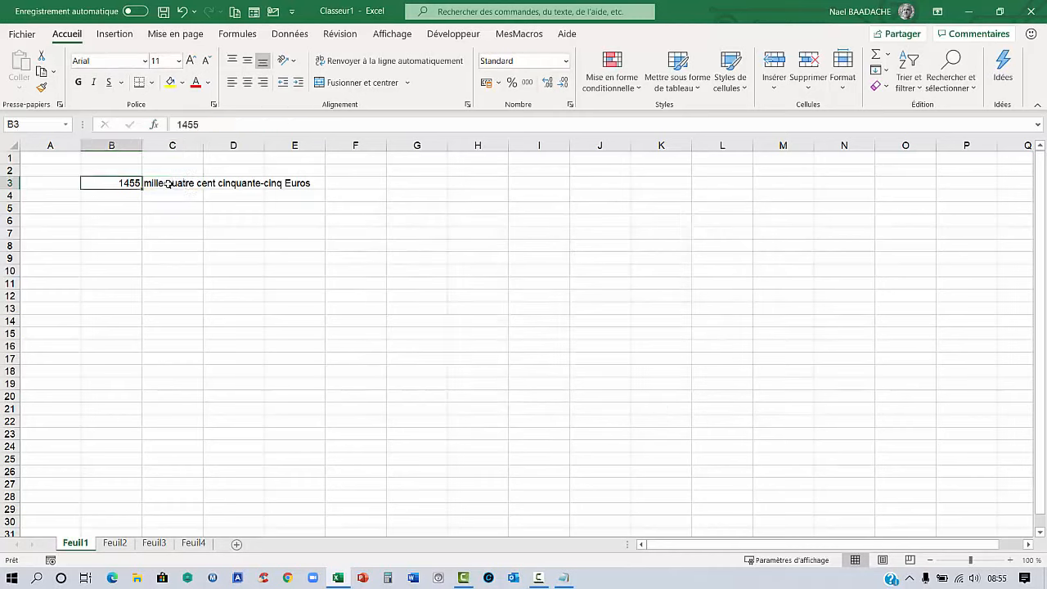
pyautogui.click(169, 183)
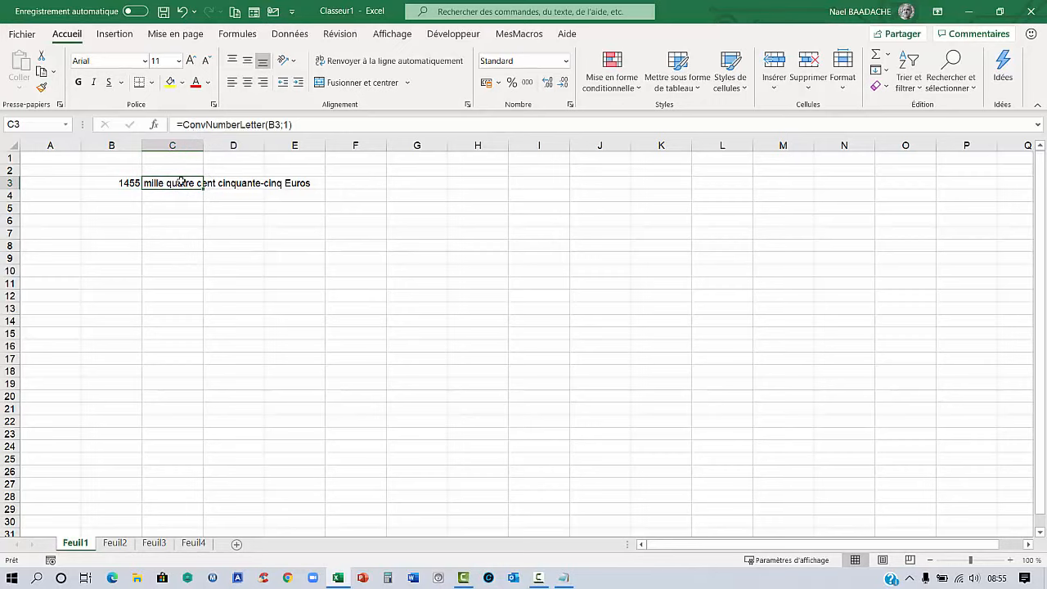
# Enter 1455,80 in cell B4 below the first number.
pyautogui.click(133, 200)
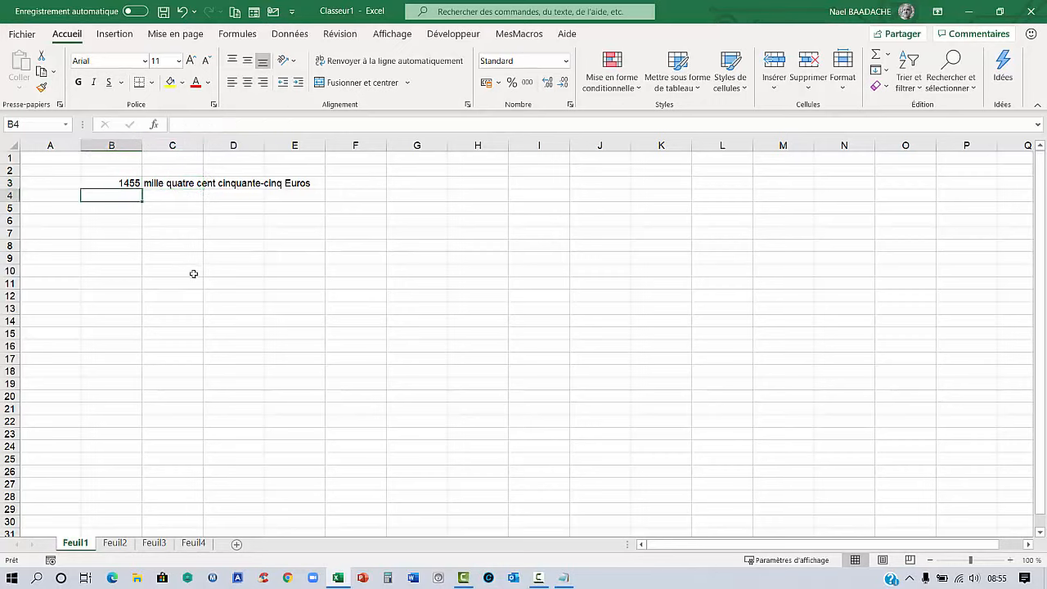
pyautogui.write('1455,')
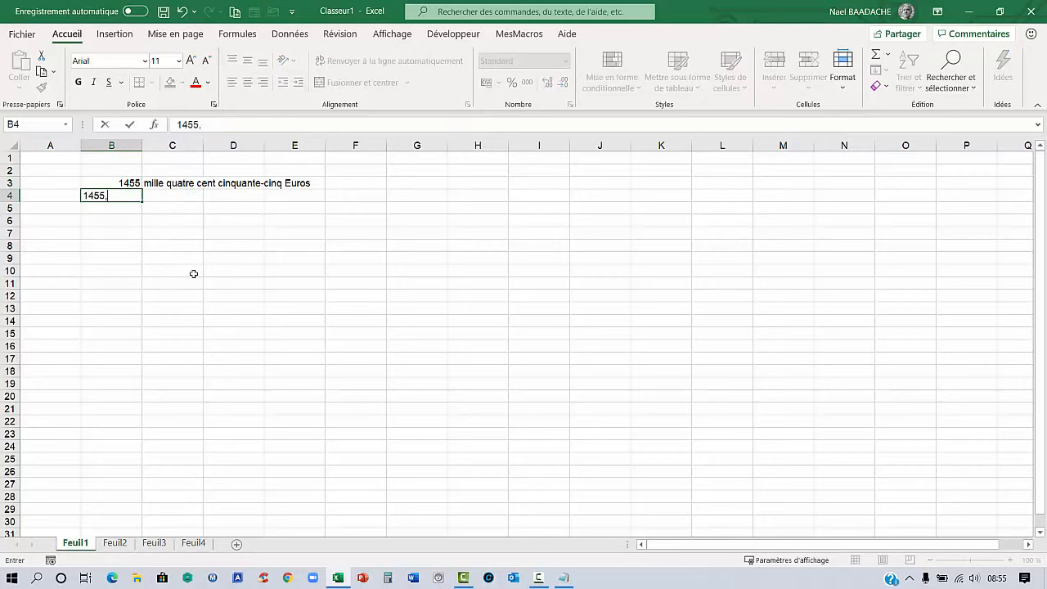
pyautogui.write('80')
pyautogui.press('Return')
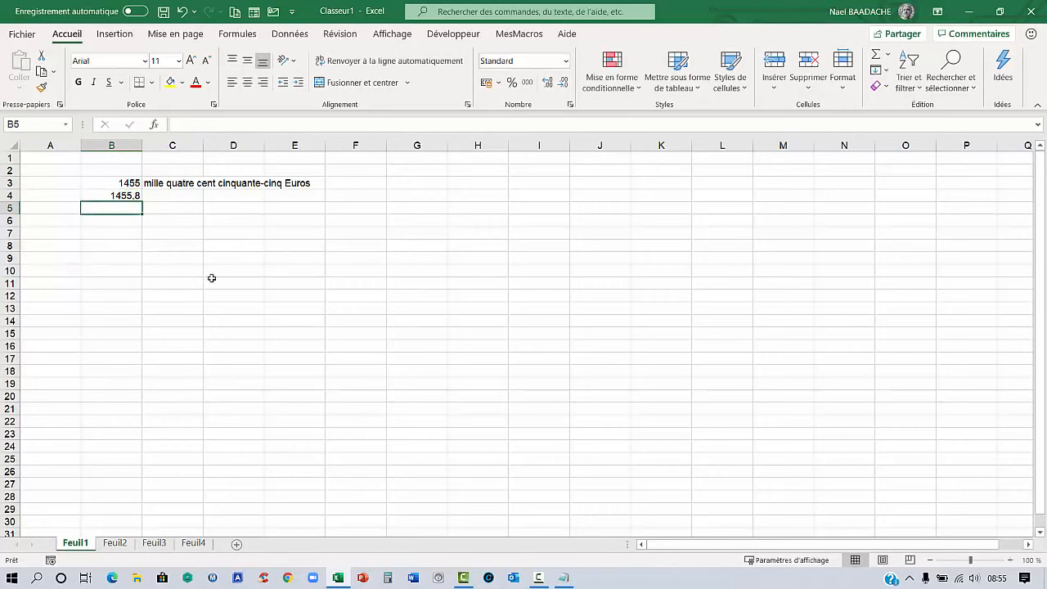
# Fill the ConvNumberLetter formula from C3 down into C4.
pyautogui.click(174, 184)
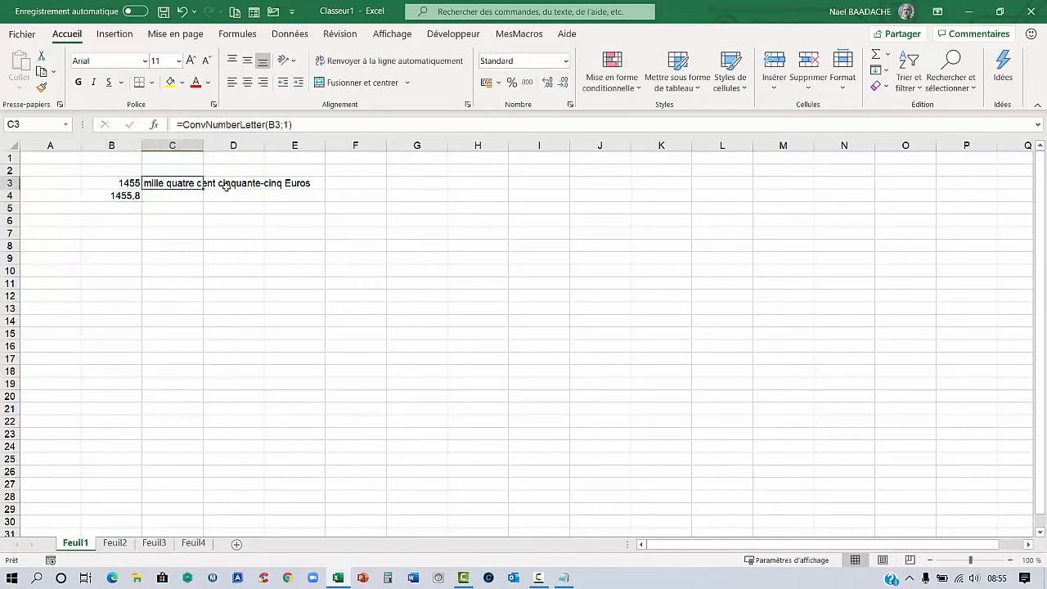
pyautogui.moveTo(203, 189); pyautogui.dragTo(205, 202)
pyautogui.click(242, 259)
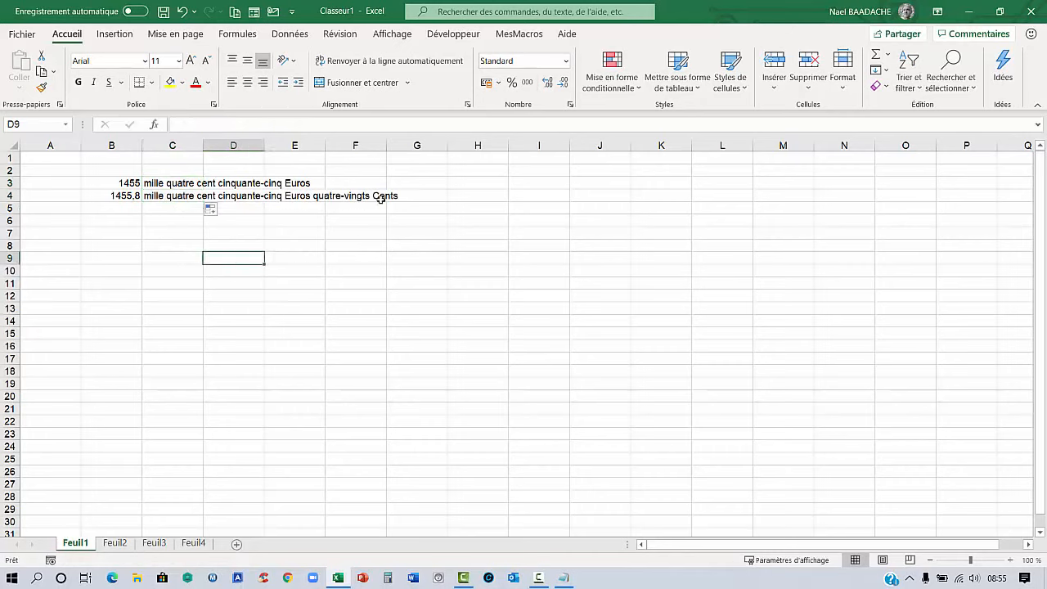
# Examine the ConvNumberLetter code of the ModNumLettre module in the Visual Basic editor, including how currencies are handled, and return to the worksheet.
pyautogui.click(461, 39)
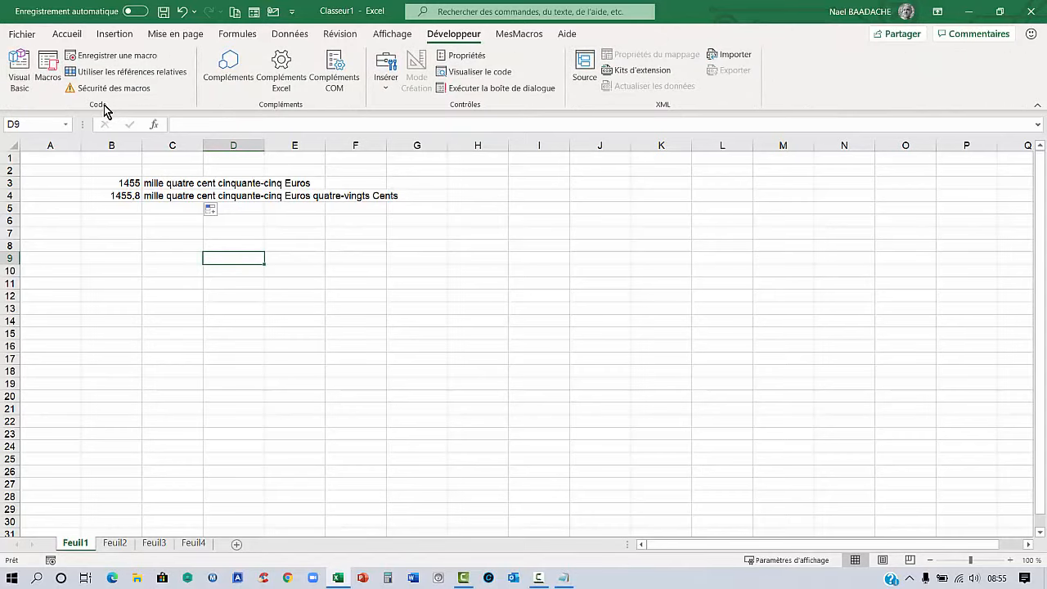
pyautogui.click(20, 72)
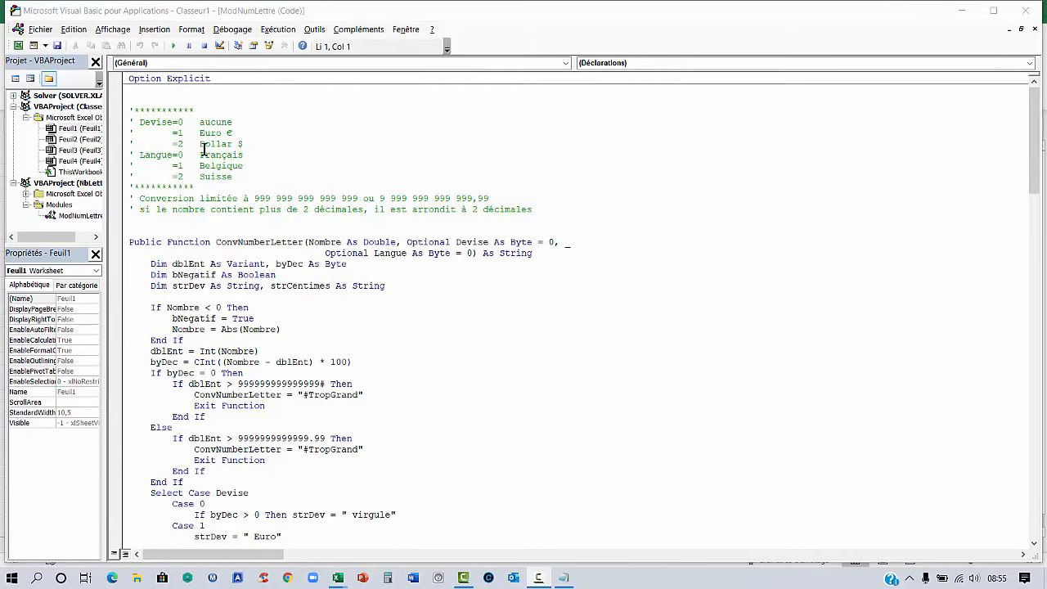
pyautogui.scroll(-4, 204, 149)
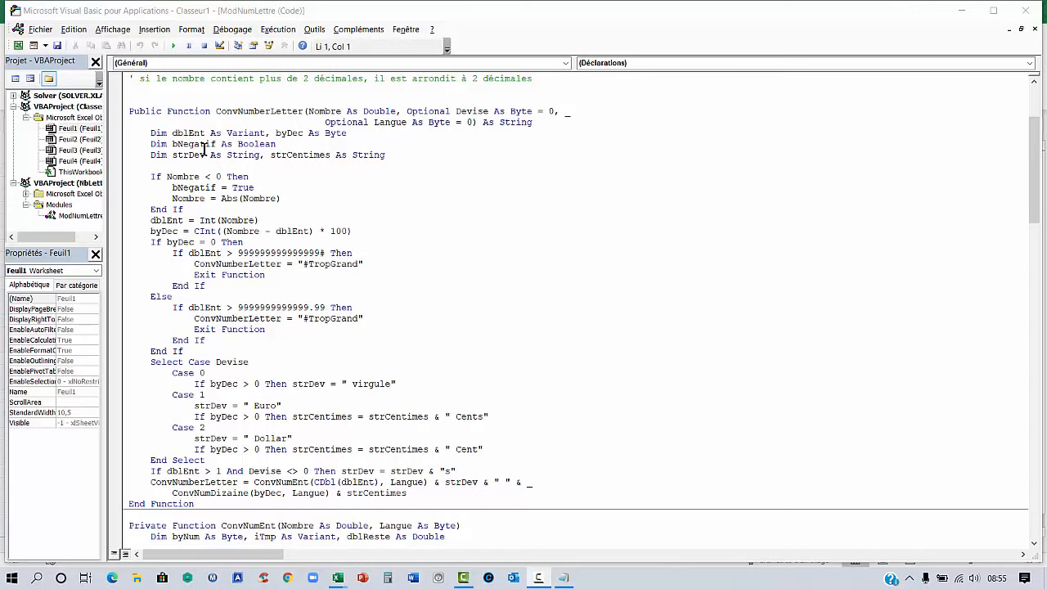
pyautogui.scroll(-1, 205, 149)
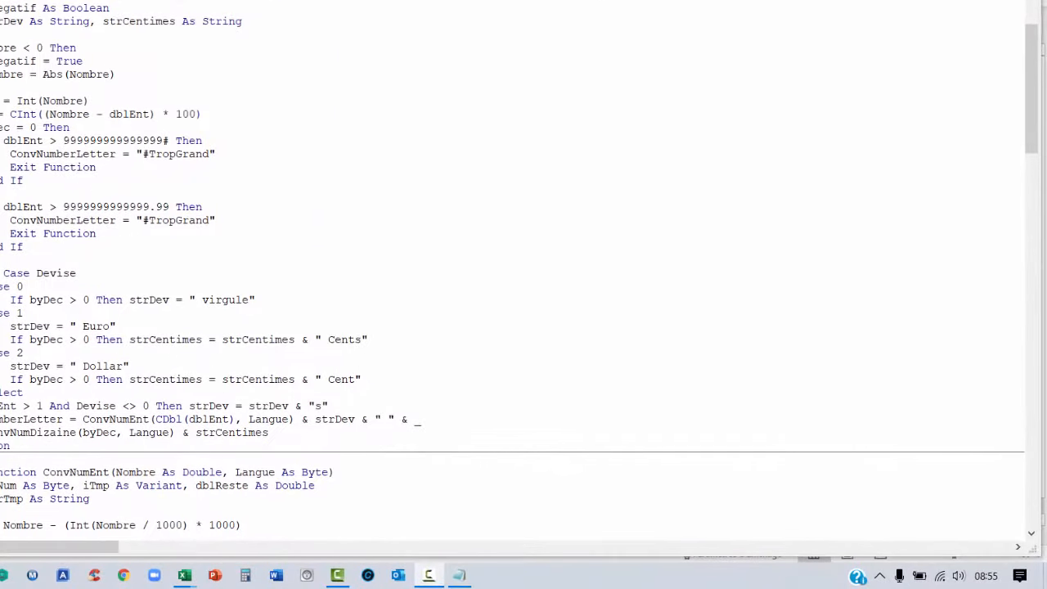
pyautogui.hotkey('alt', 'F11')
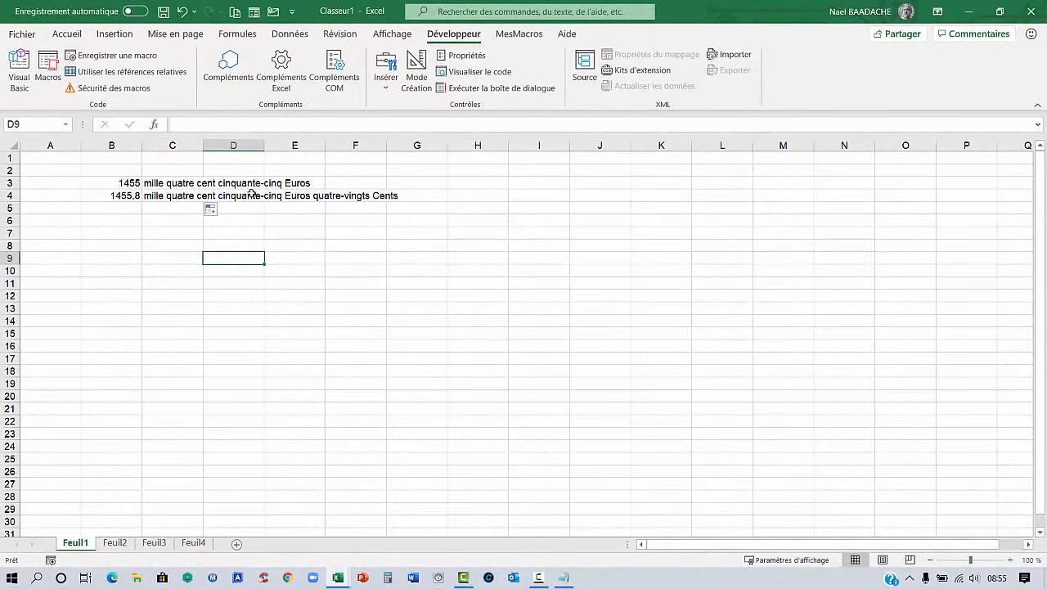
# In the ConvNumberLetter code, replace the Case 1 currency text Euro with € and remove the appended plural s, returning to the worksheet.
pyautogui.click(18, 69)
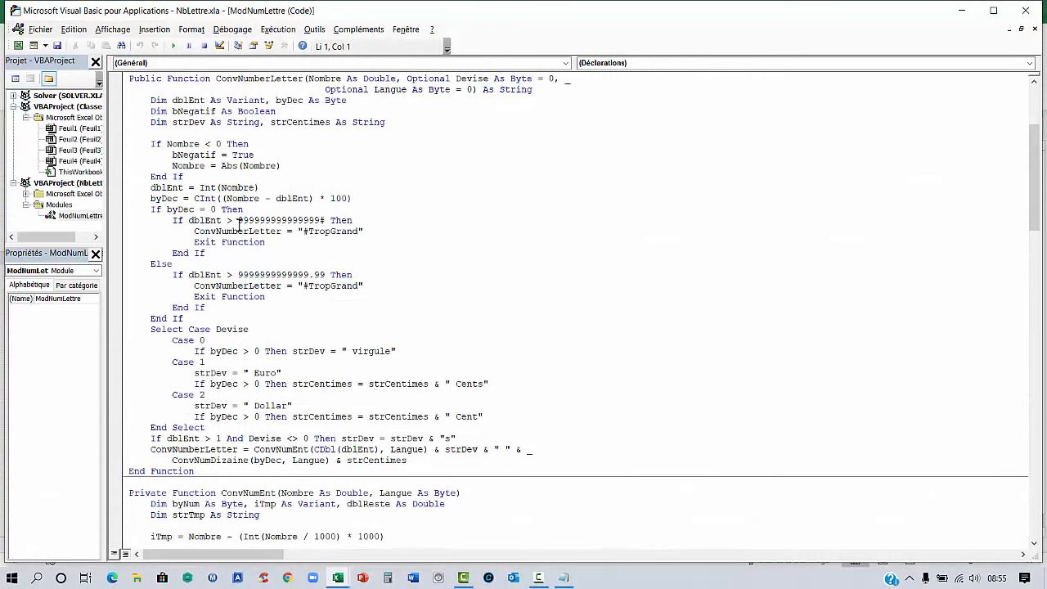
pyautogui.scroll(-2, 265, 225)
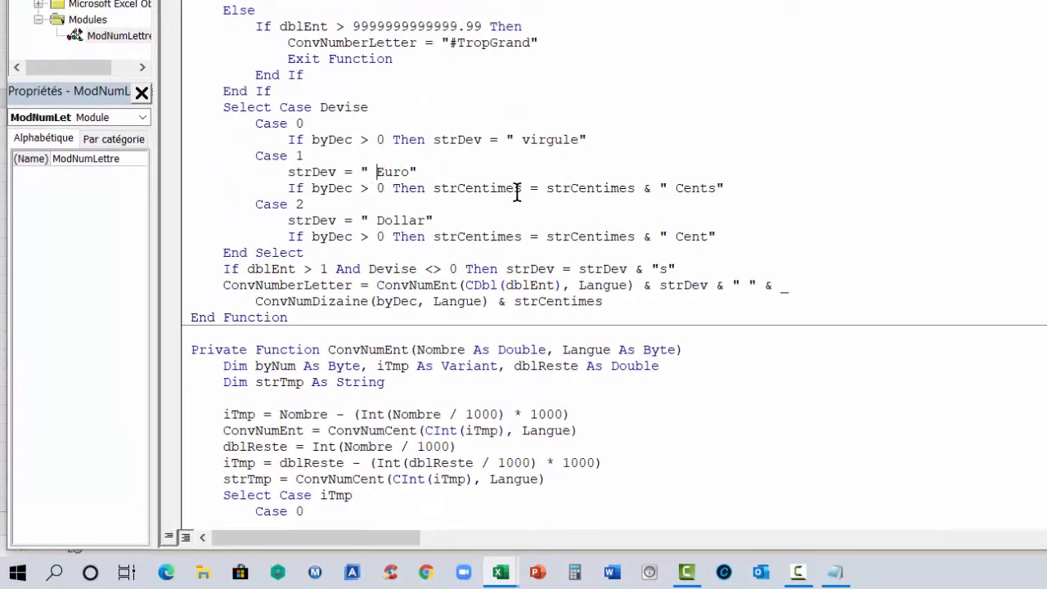
pyautogui.press('Delete')
pyautogui.press('Delete')
pyautogui.press('Delete')
pyautogui.press('Delete')
pyautogui.write('€')
pyautogui.press('BackSpace')
pyautogui.hotkey('alt', 'F11')
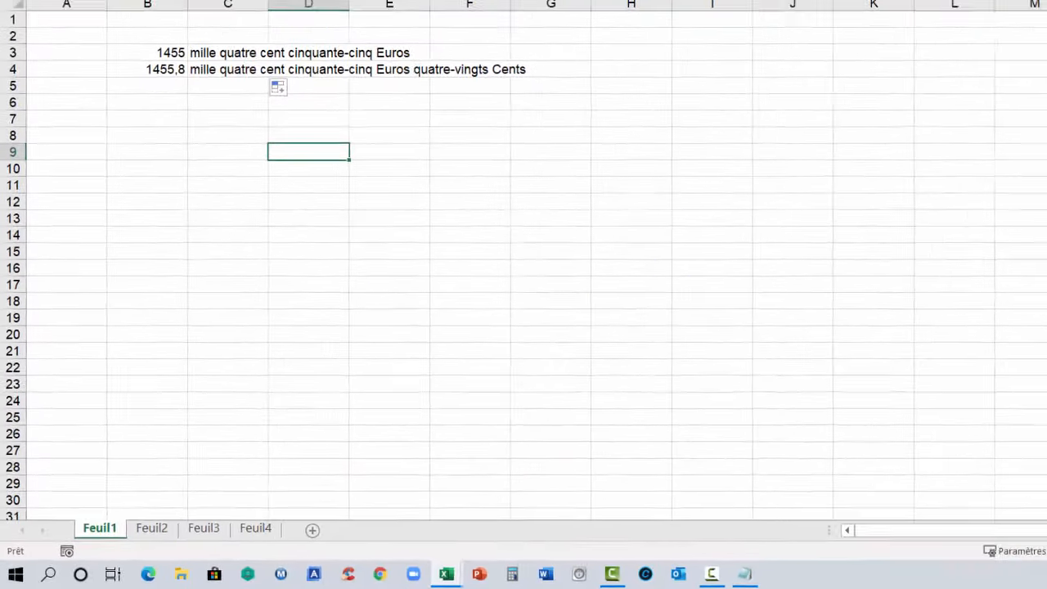
# Re-enter the ConvNumberLetter formulas in C3 and C4 unchanged so they recalculate with the edited code.
pyautogui.click(177, 182)
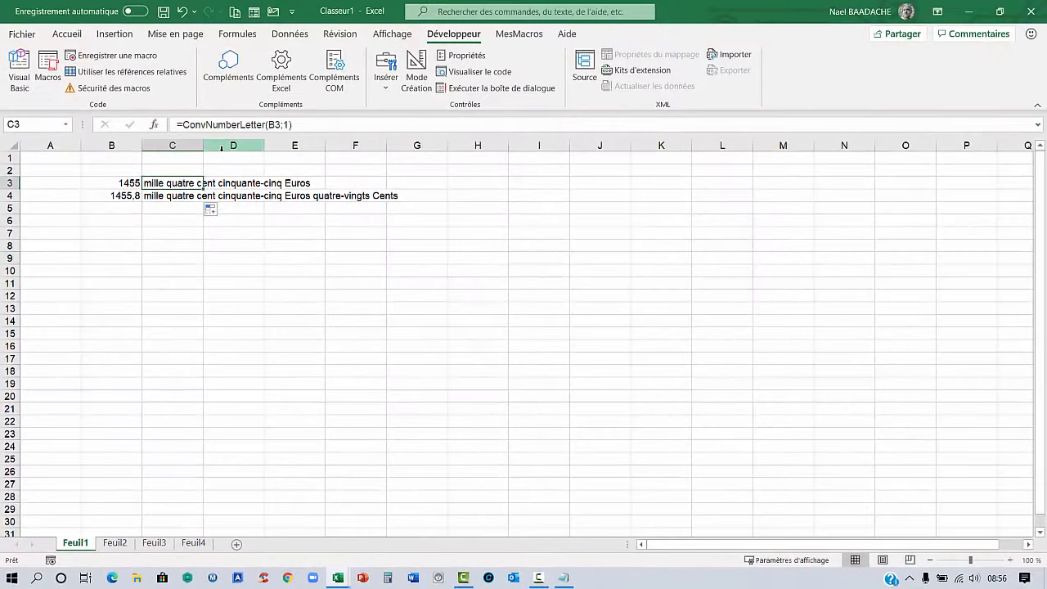
pyautogui.doubleClick(177, 184)
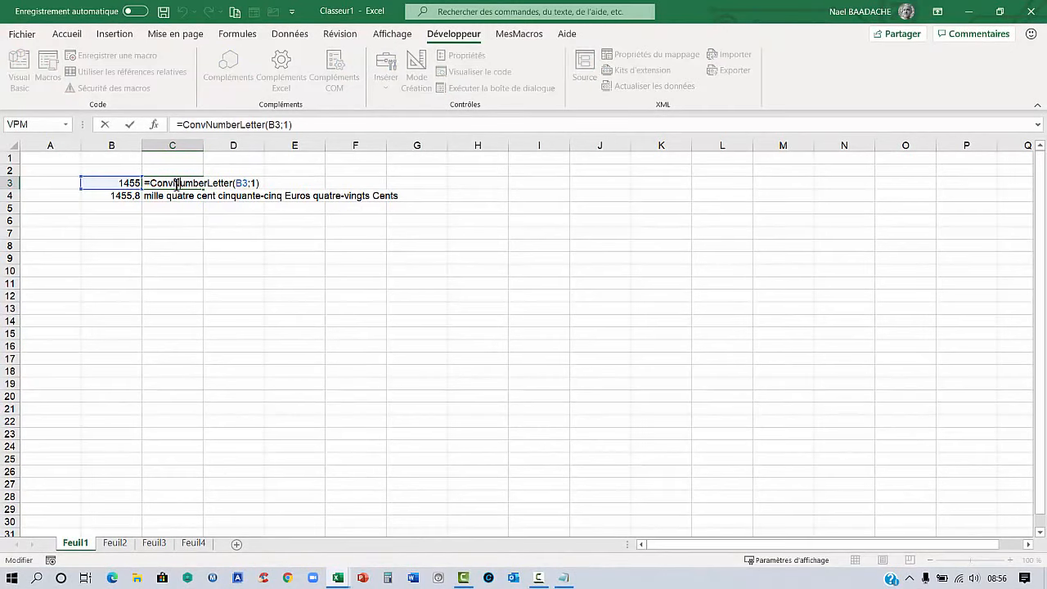
pyautogui.press('Return')
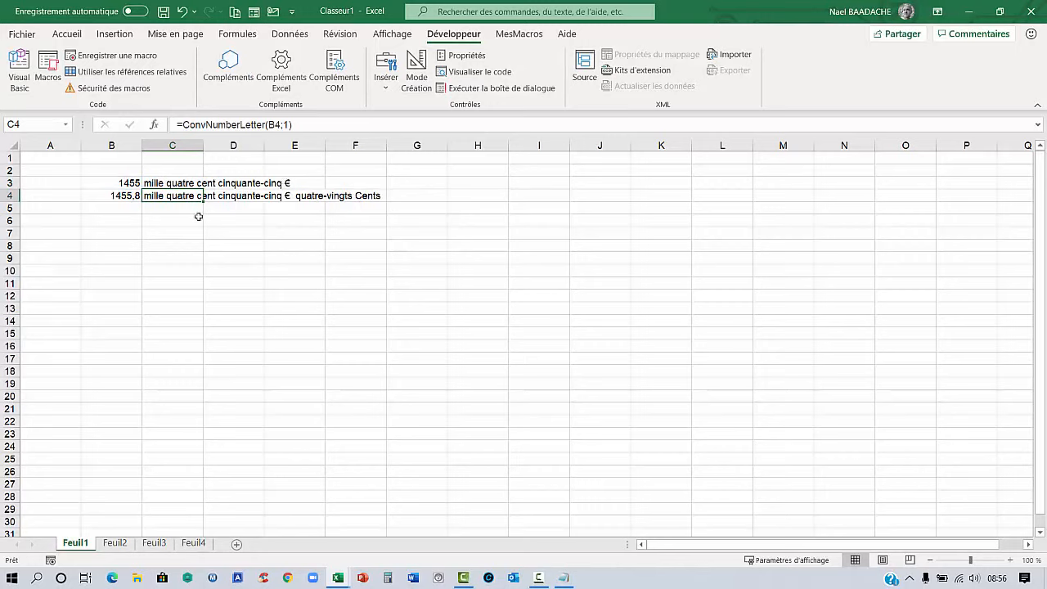
pyautogui.click(233, 245)
pyautogui.click(281, 304)
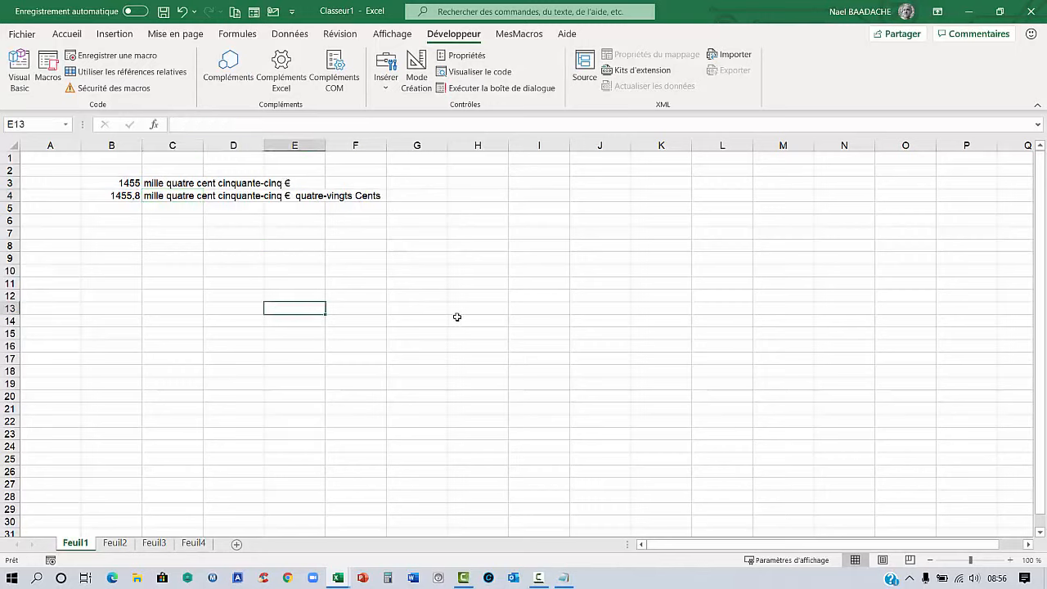